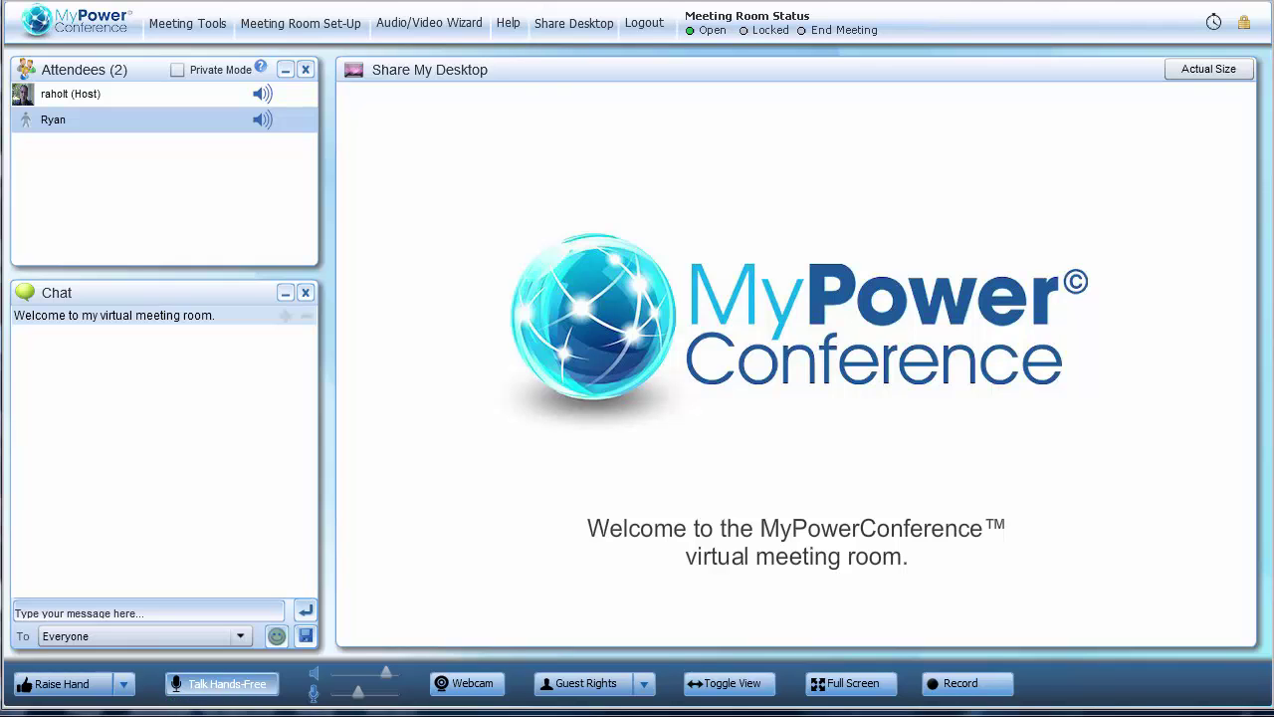
- Start a Snagit video capture of the Share My Desktop area, with a capture region of about 912 x 540
{"action": "key", "text": "Print"}
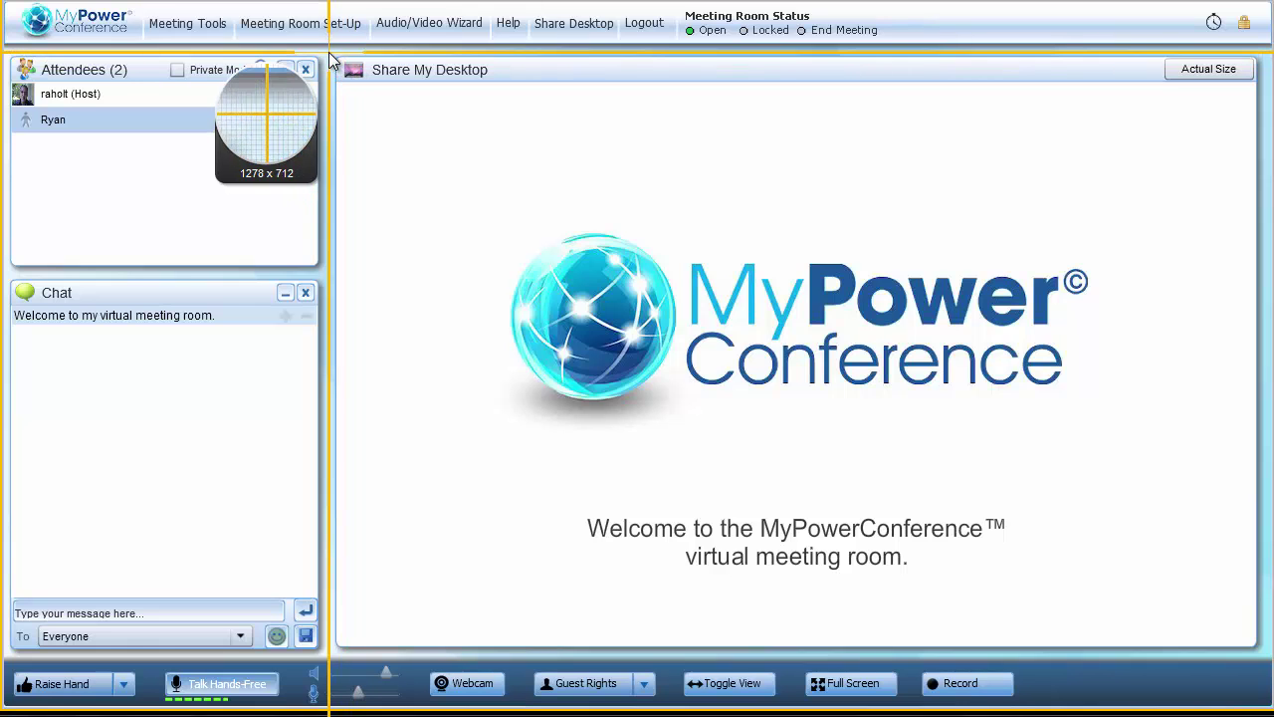
{"action": "left_click_drag", "start_coordinate": [328, 53], "coordinate": [1235, 589]}
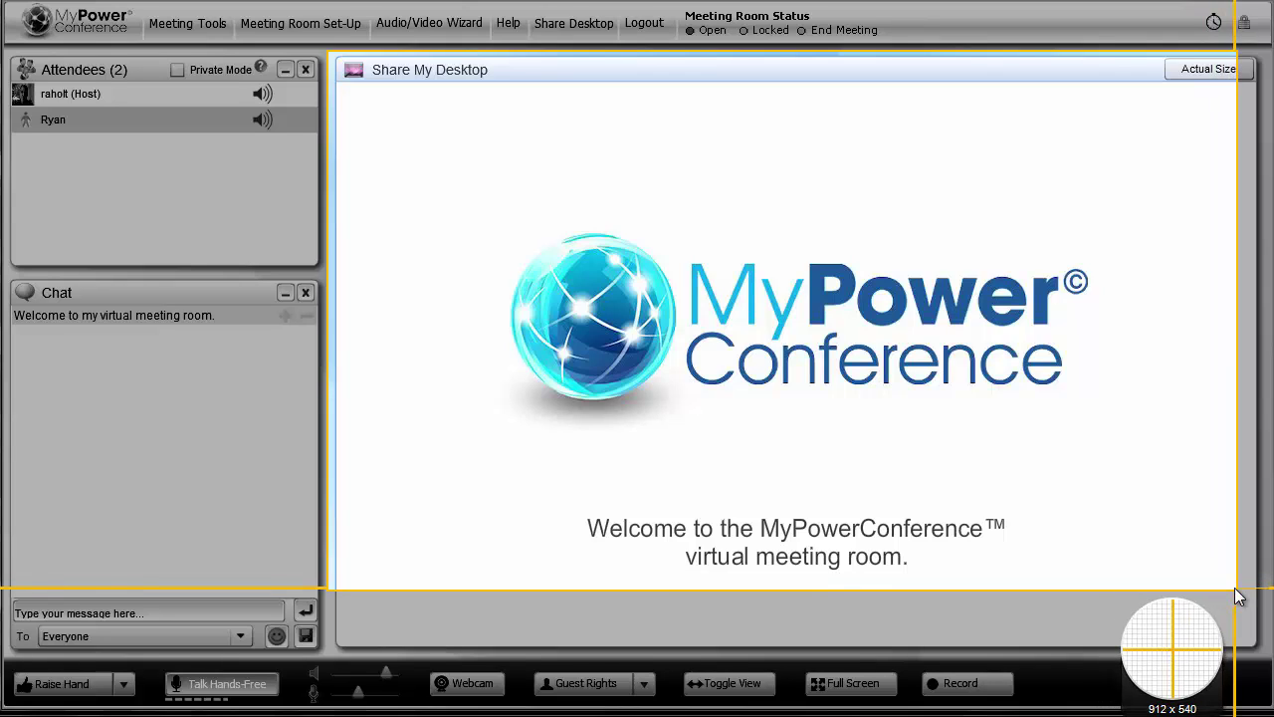
{"action": "left_click_drag", "start_coordinate": [1235, 590], "coordinate": [1235, 591]}
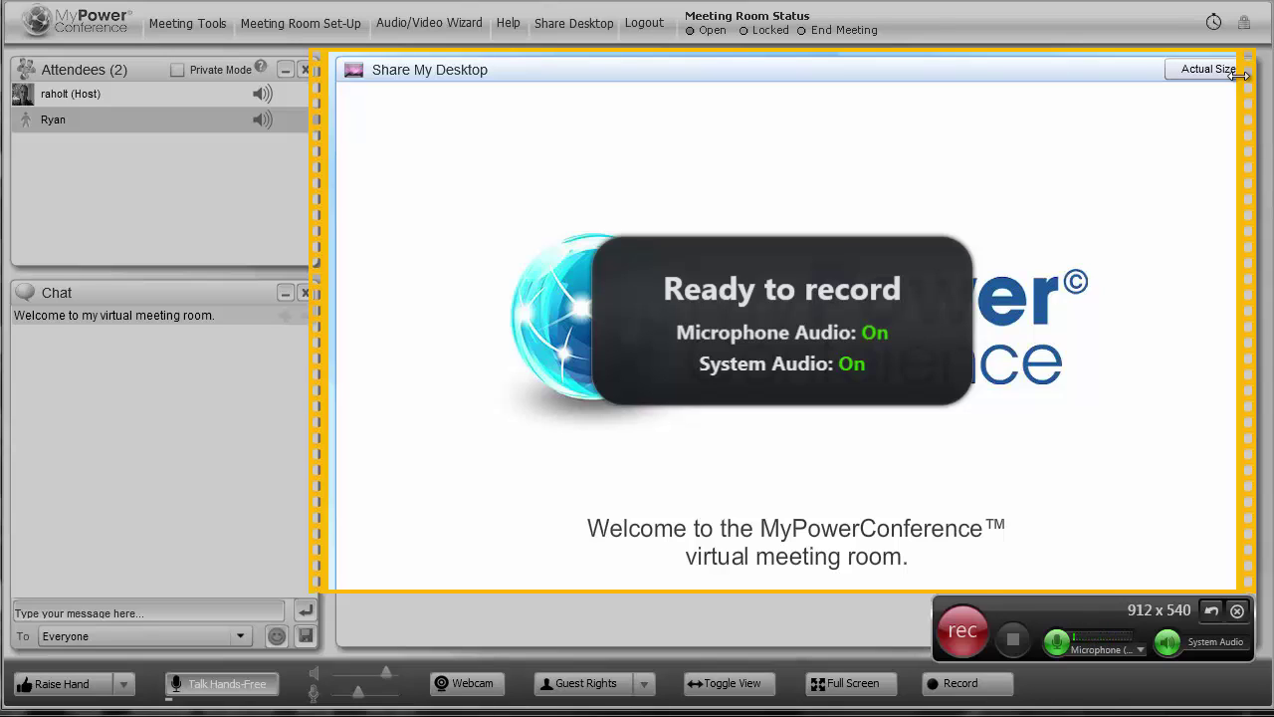
{"action": "left_click", "coordinate": [966, 632]}
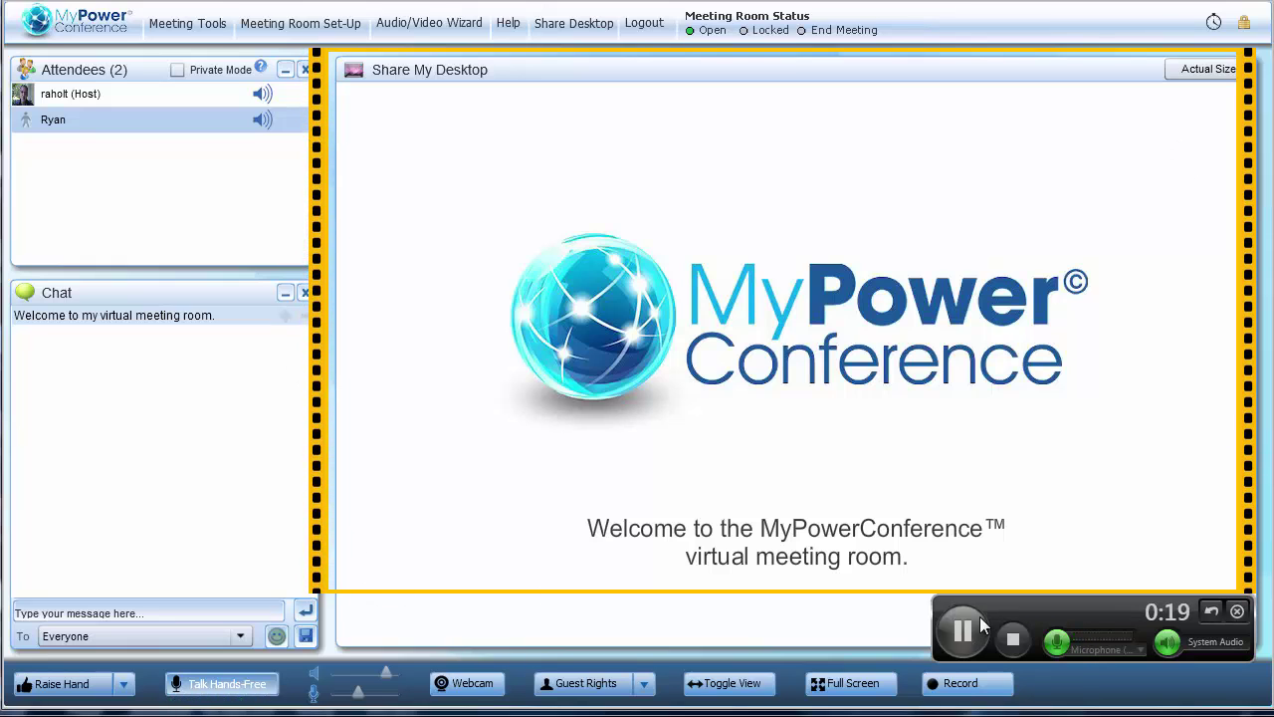
- Record the Bruce video being played and paused in Present Video (YouTube), and stop the capture
{"action": "left_click", "coordinate": [184, 33]}
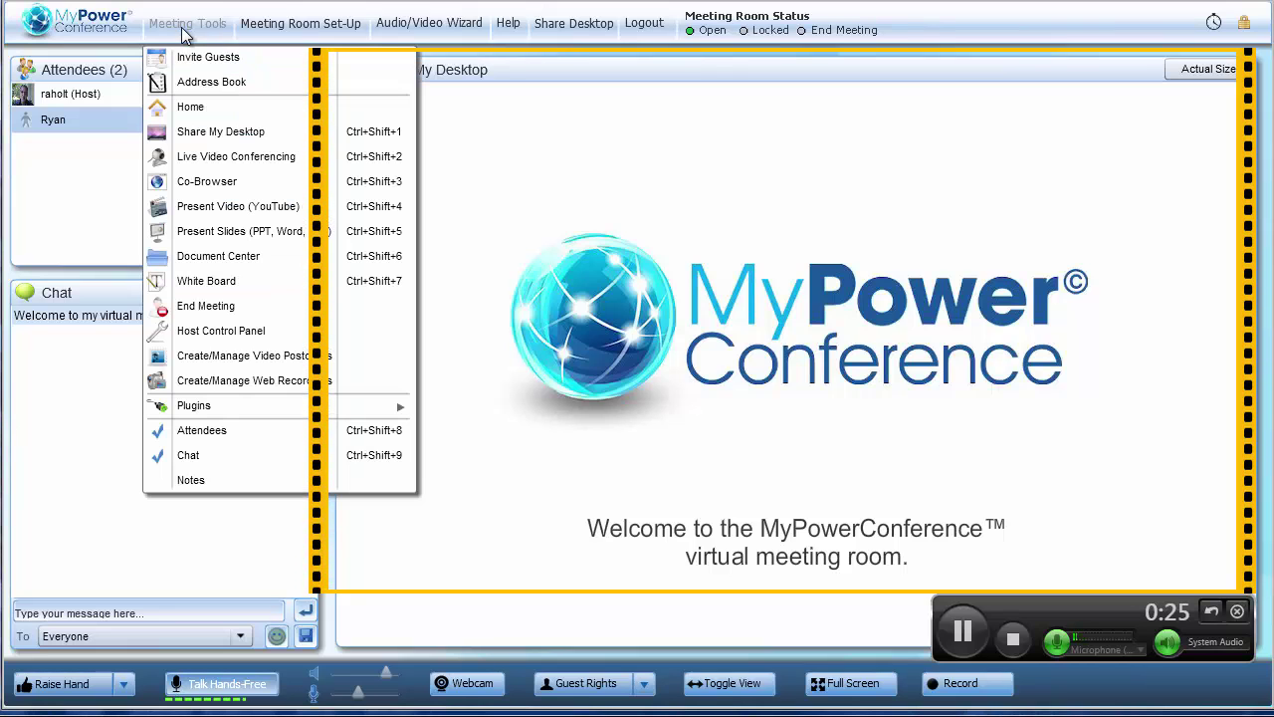
{"action": "left_click", "coordinate": [231, 209]}
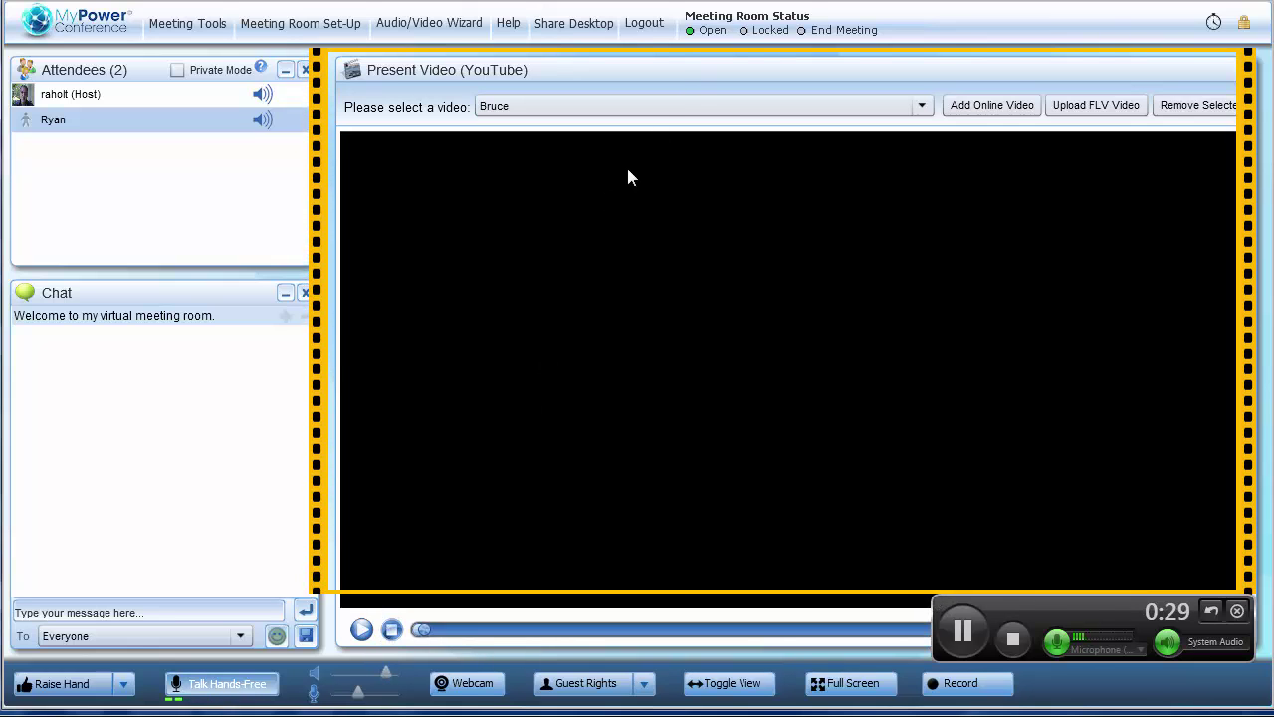
{"action": "left_click", "coordinate": [359, 636]}
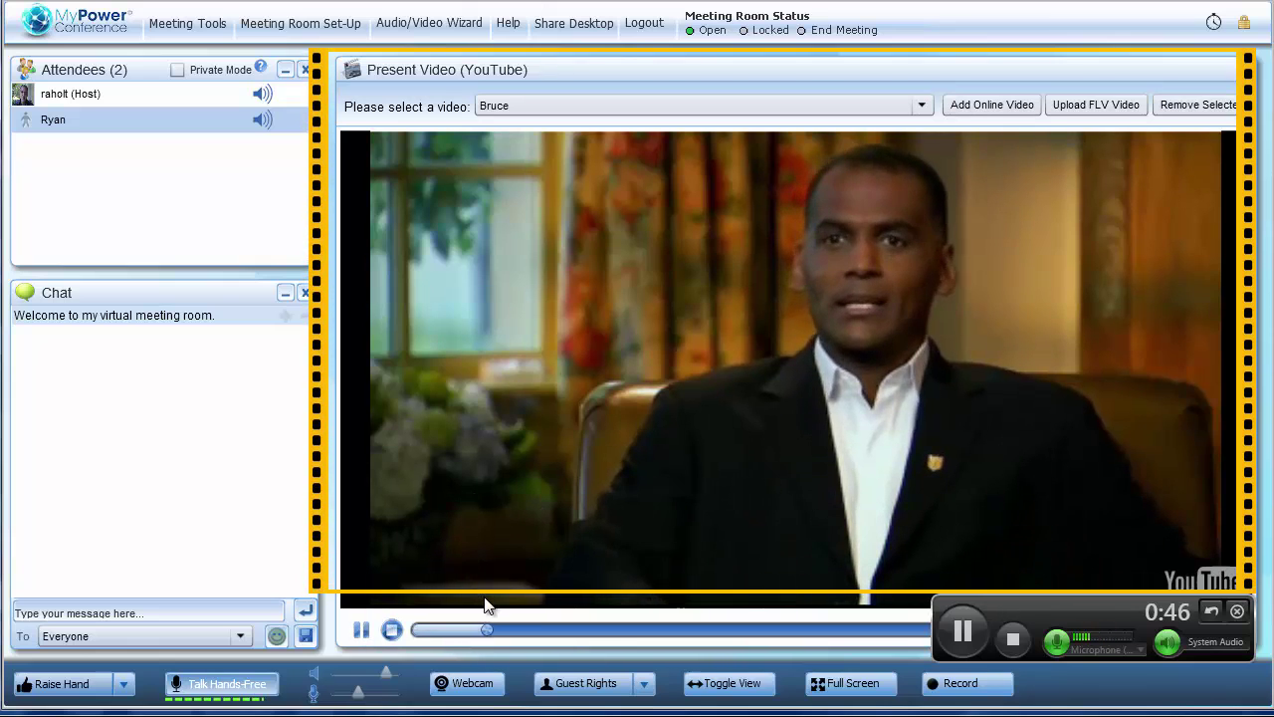
{"action": "left_click", "coordinate": [371, 627]}
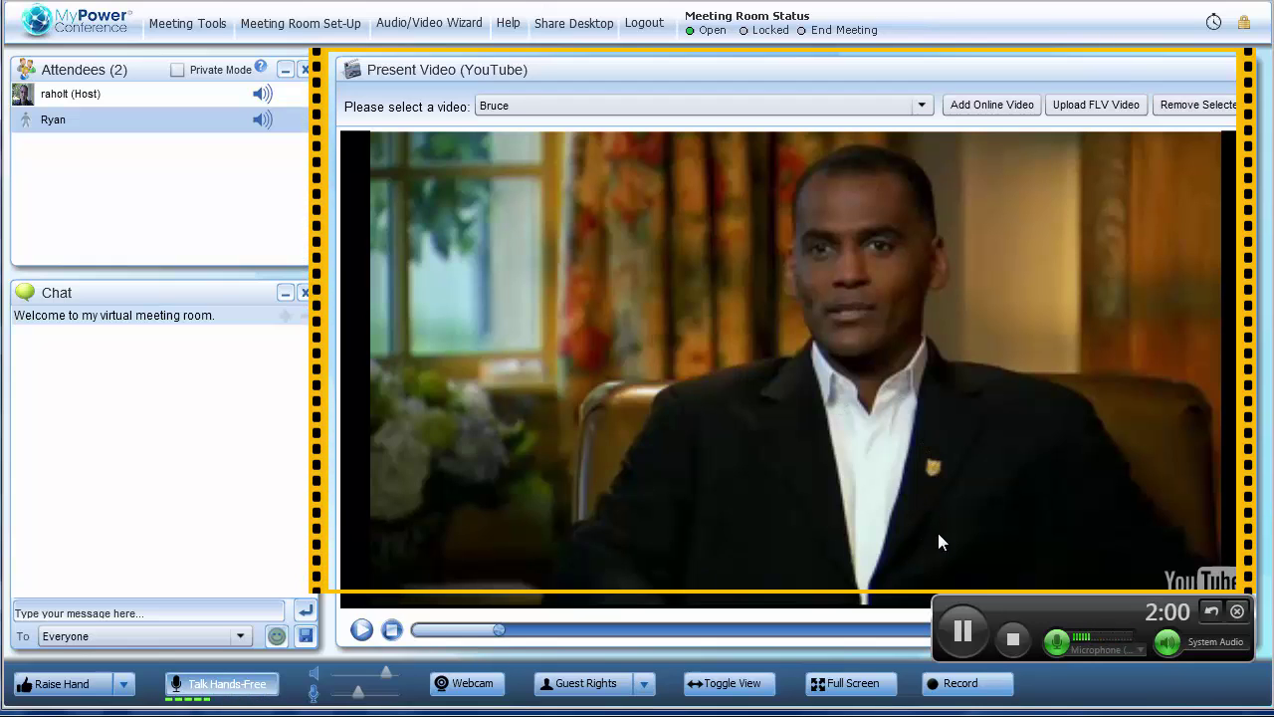
{"action": "left_click", "coordinate": [1013, 638]}
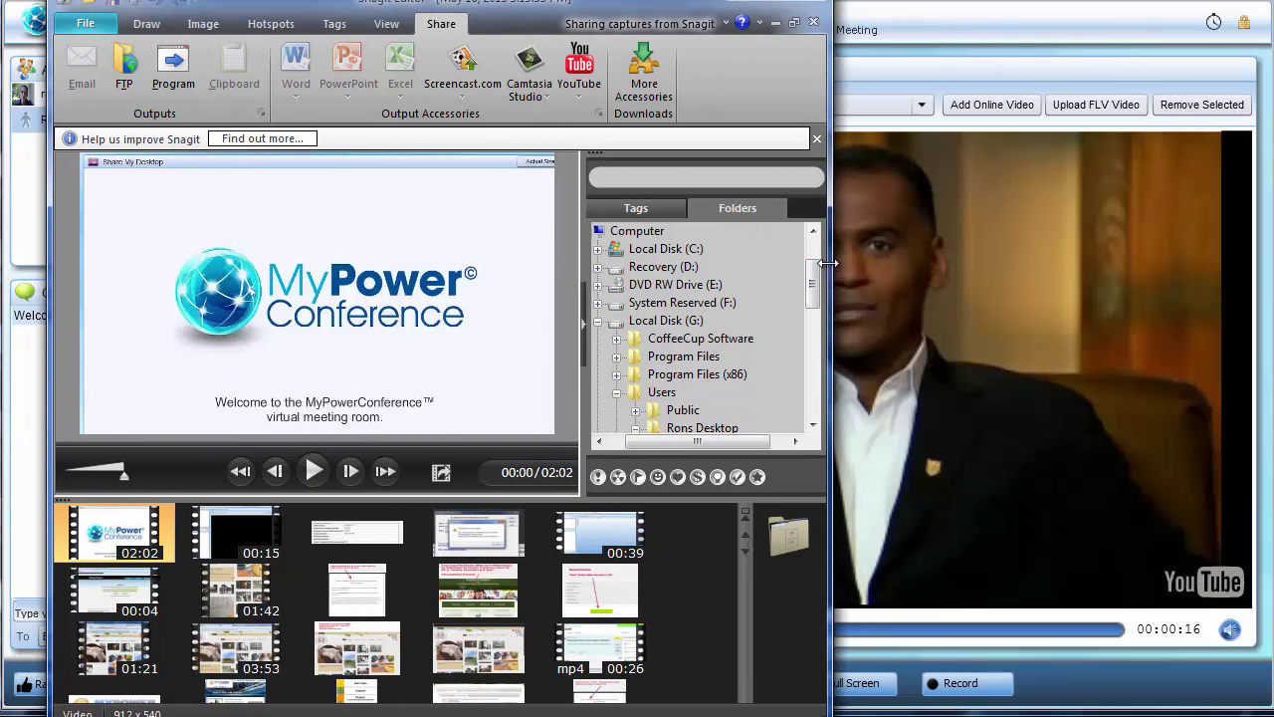
- Widen the Snagit Editor window and play back the captured video
{"action": "left_click_drag", "start_coordinate": [830, 266], "coordinate": [1107, 259]}
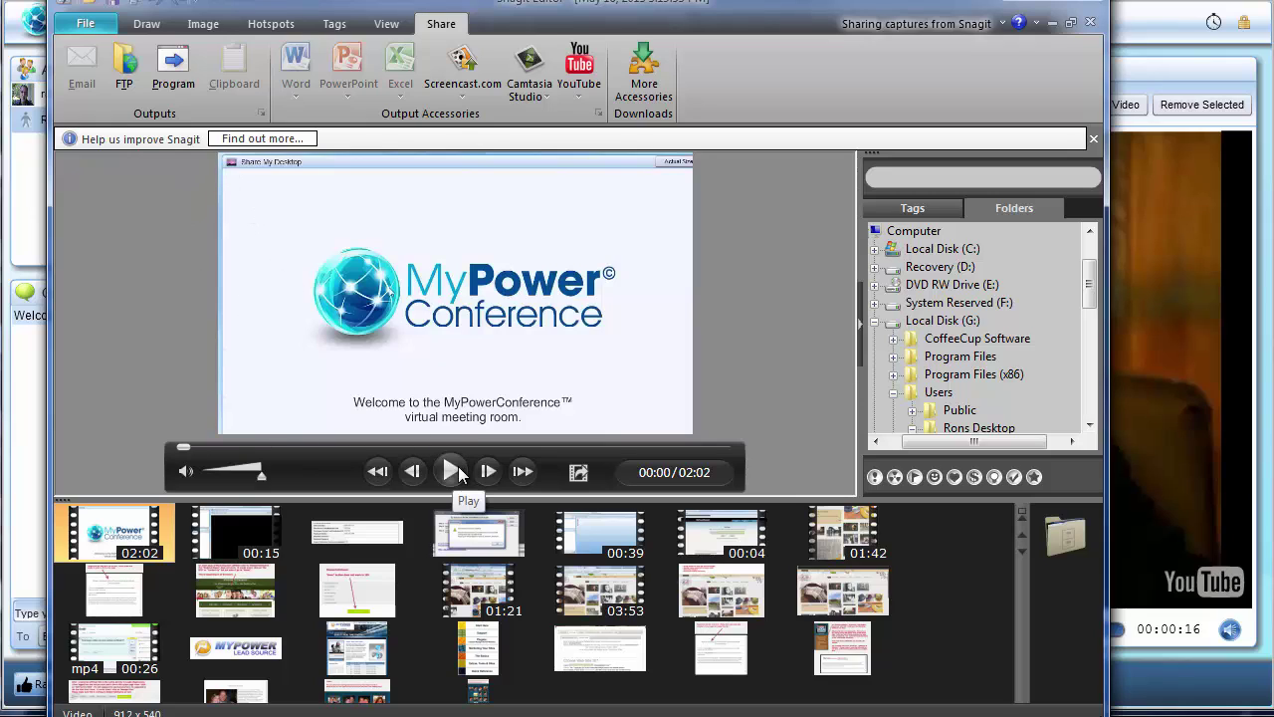
{"action": "left_click", "coordinate": [452, 471]}
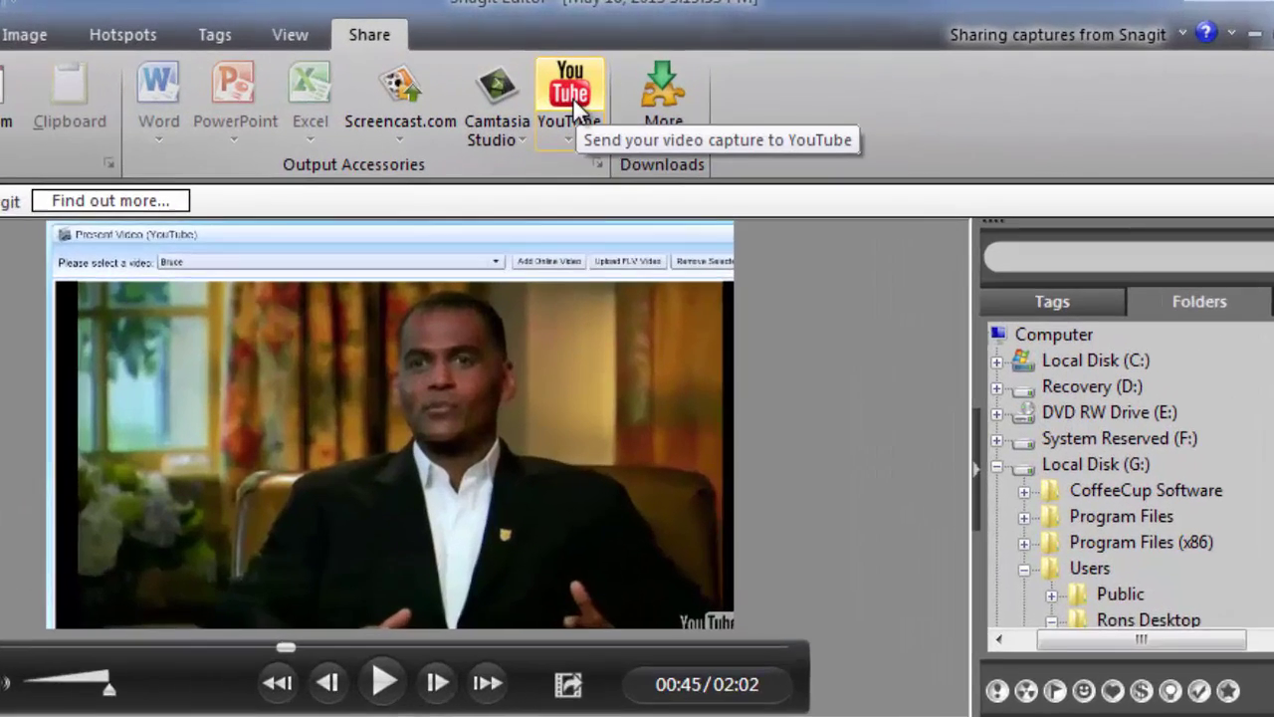
{"action": "left_click", "coordinate": [574, 92]}
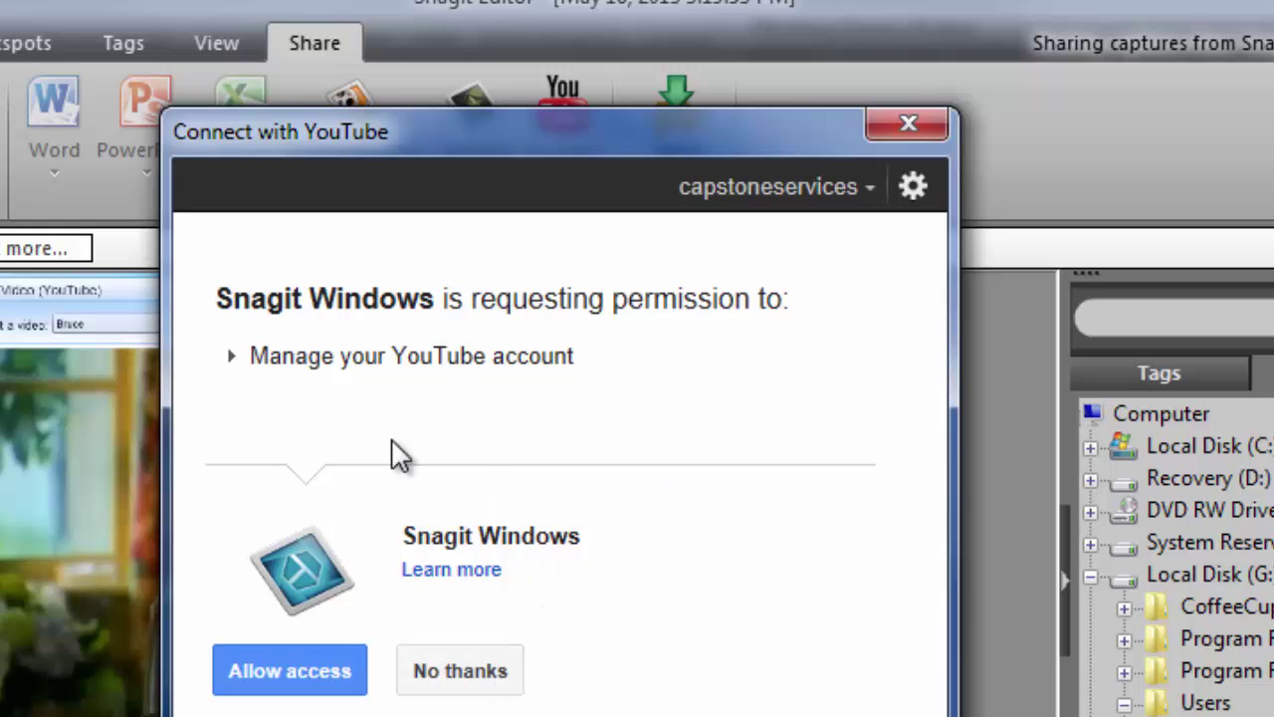
{"action": "left_click", "coordinate": [908, 122]}
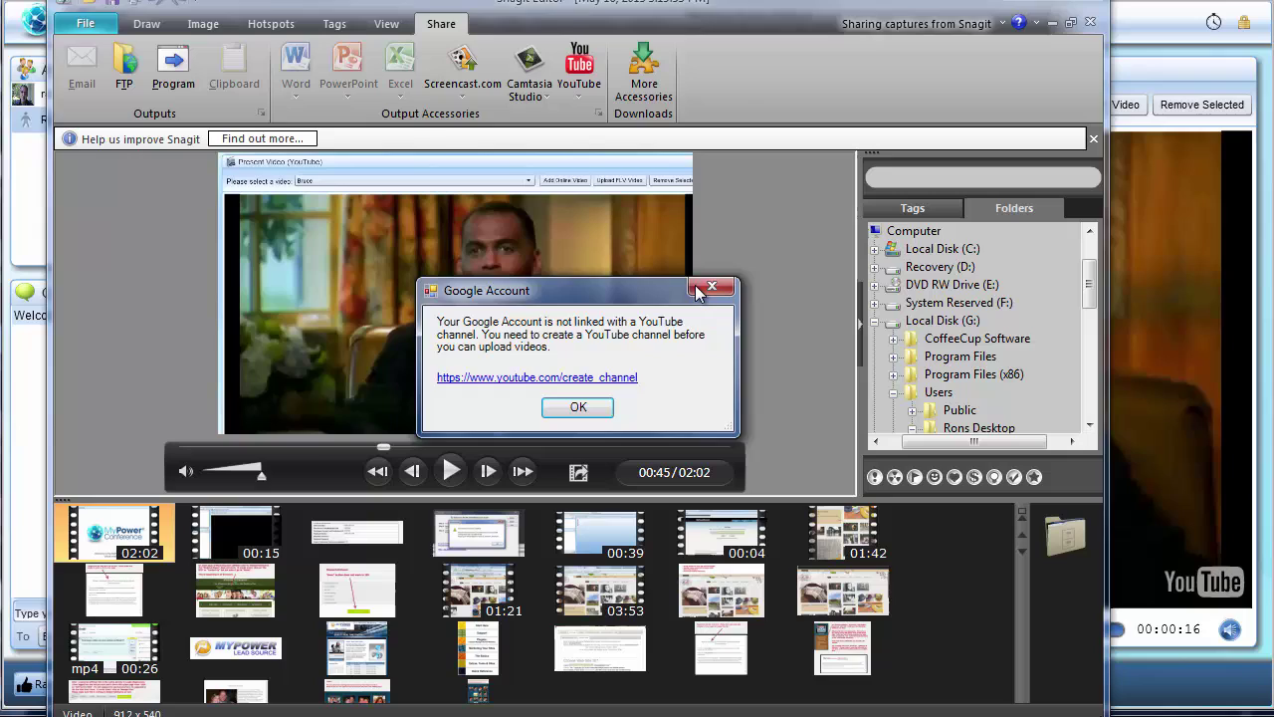
{"action": "left_click", "coordinate": [568, 568]}
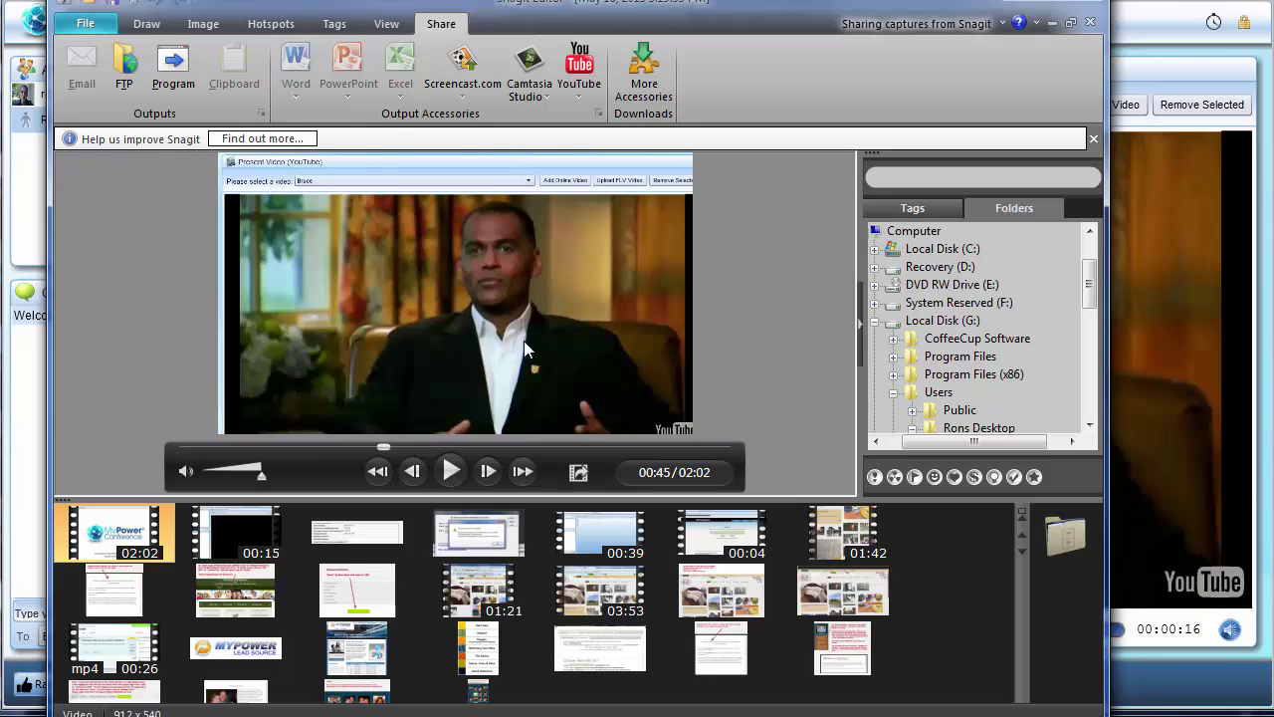
- Move the Snagit Editor aside and open the form for adding an online video in the meeting room's Present Video (YouTube)
{"action": "left_click_drag", "start_coordinate": [689, 5], "coordinate": [1273, 45]}
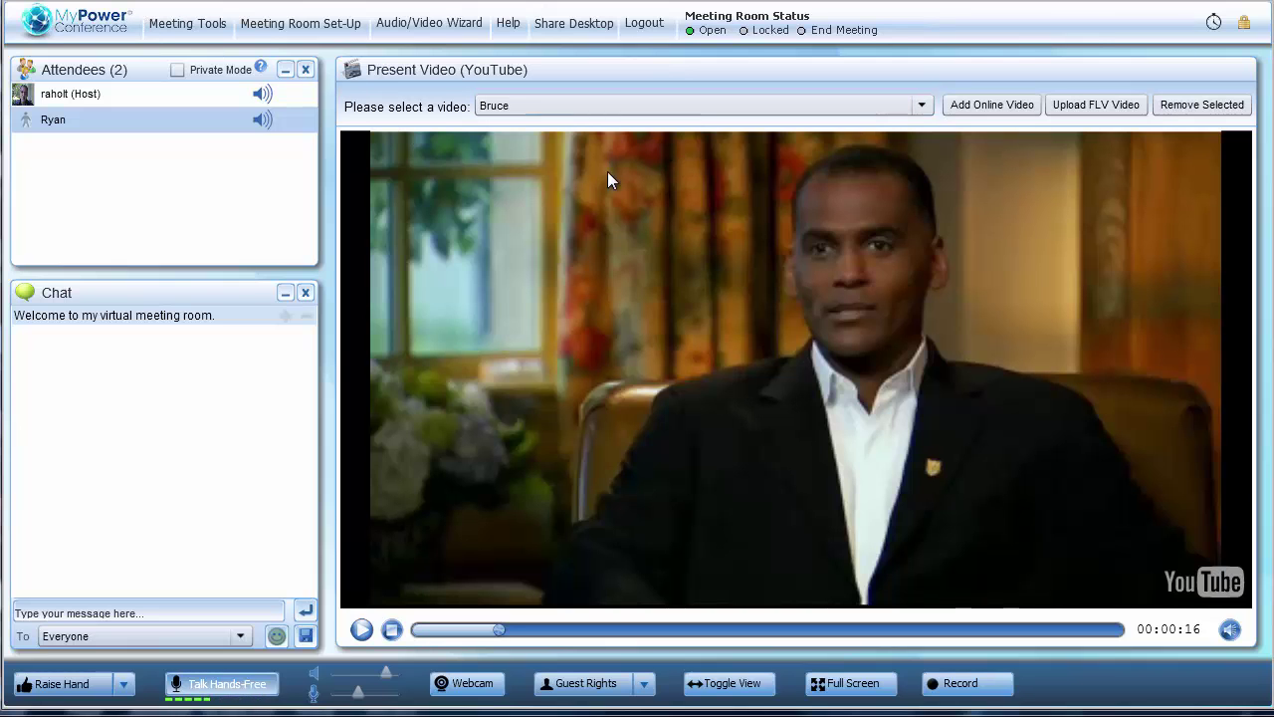
{"action": "left_click", "coordinate": [186, 24]}
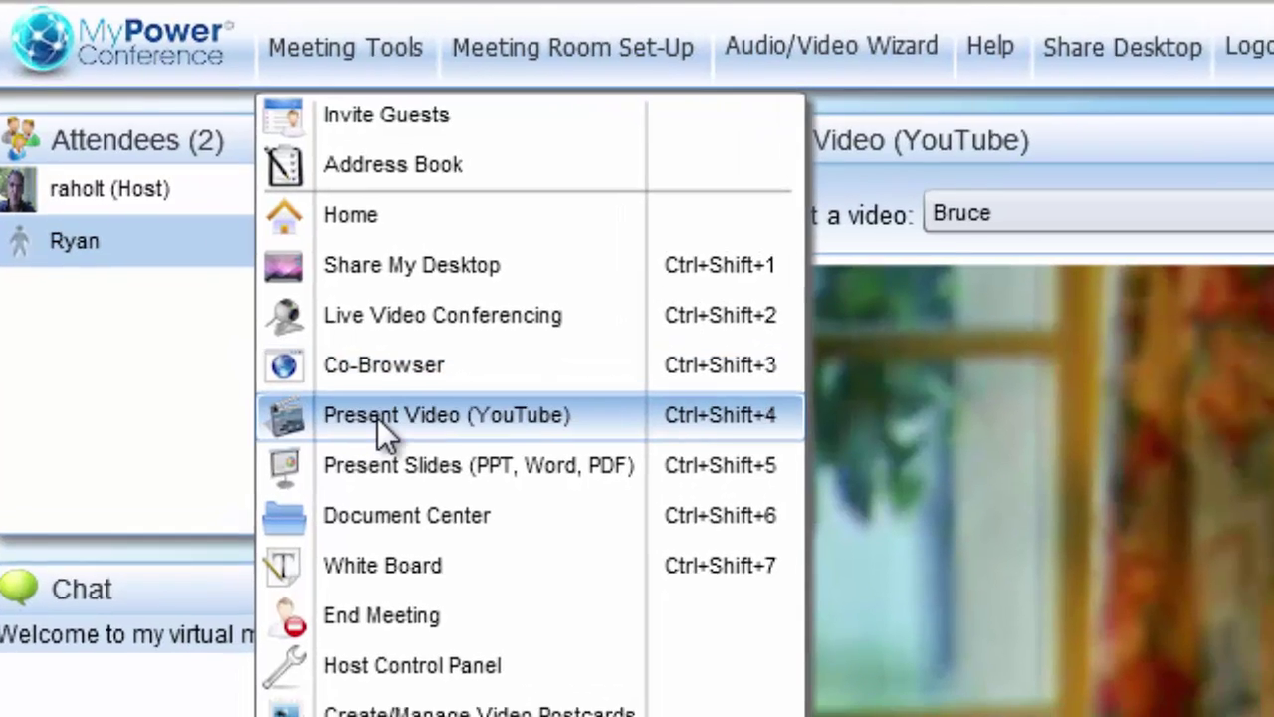
{"action": "left_click", "coordinate": [377, 417]}
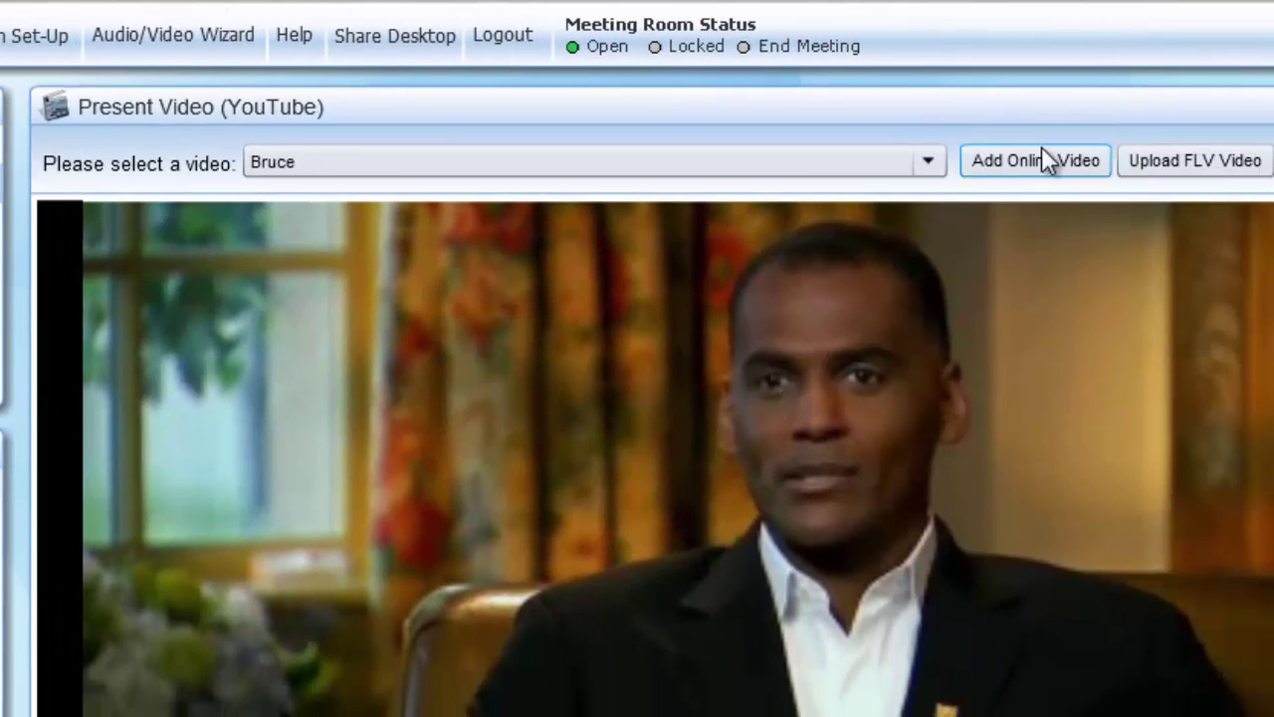
{"action": "left_click", "coordinate": [1044, 162]}
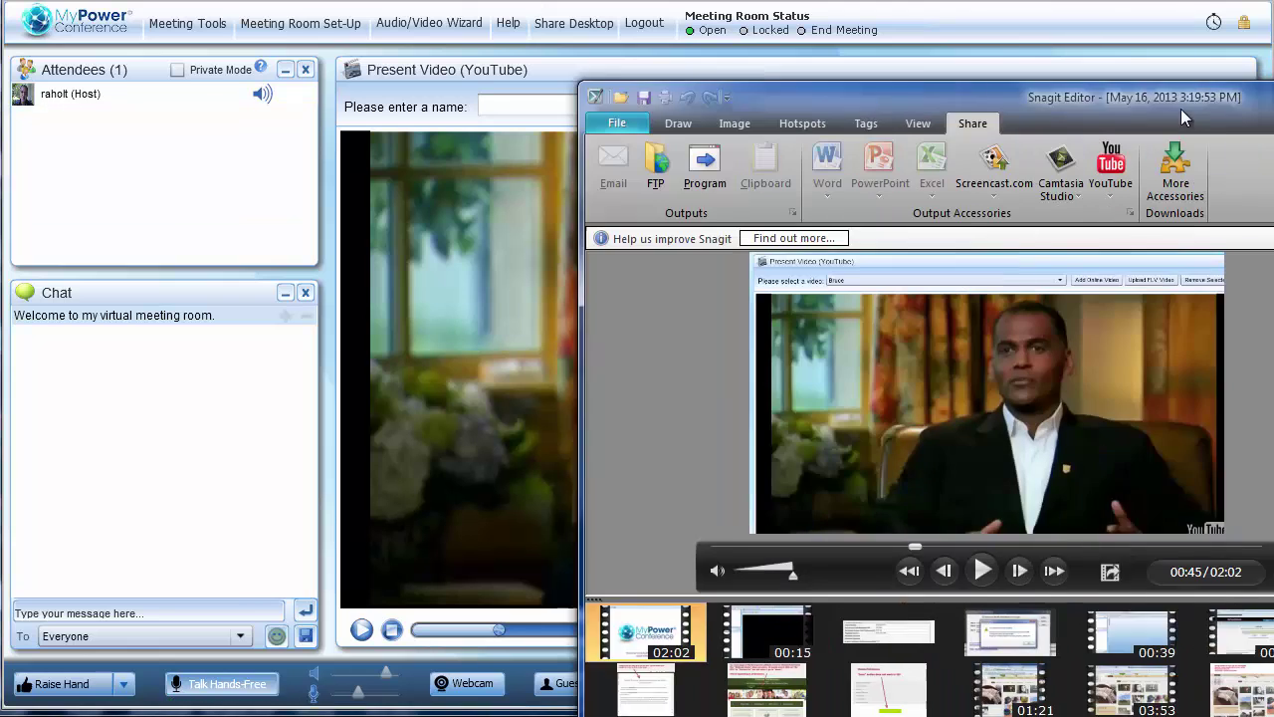
- Return to the Snagit Editor, send the capture to YouTube and allow Snagit Windows access to the YouTube account
{"action": "left_click_drag", "start_coordinate": [1182, 117], "coordinate": [699, 22]}
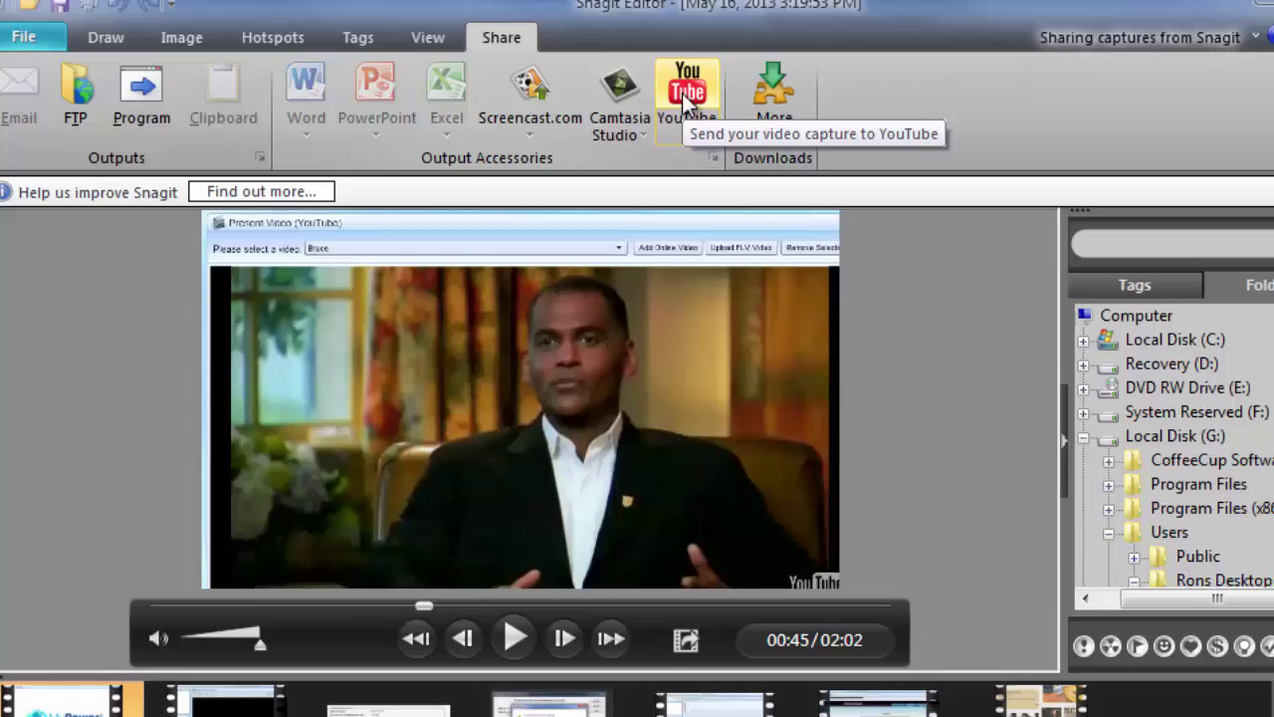
{"action": "left_click", "coordinate": [731, 144]}
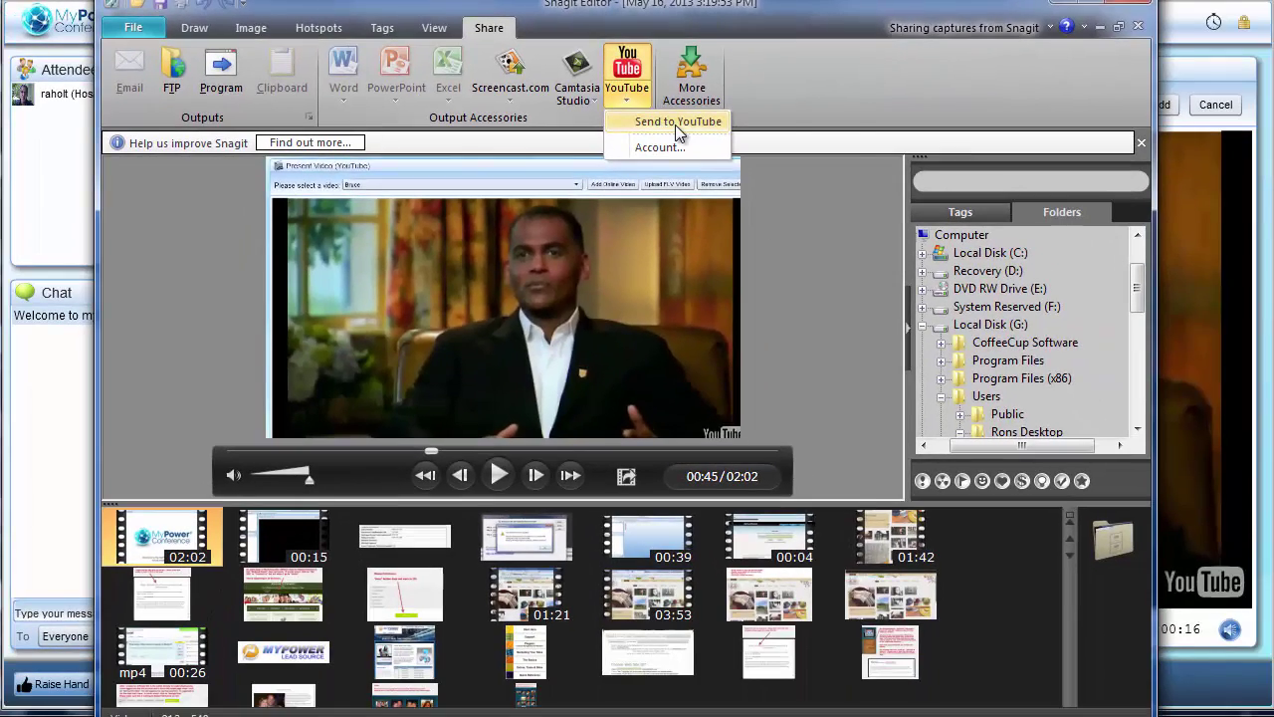
{"action": "left_click", "coordinate": [677, 122]}
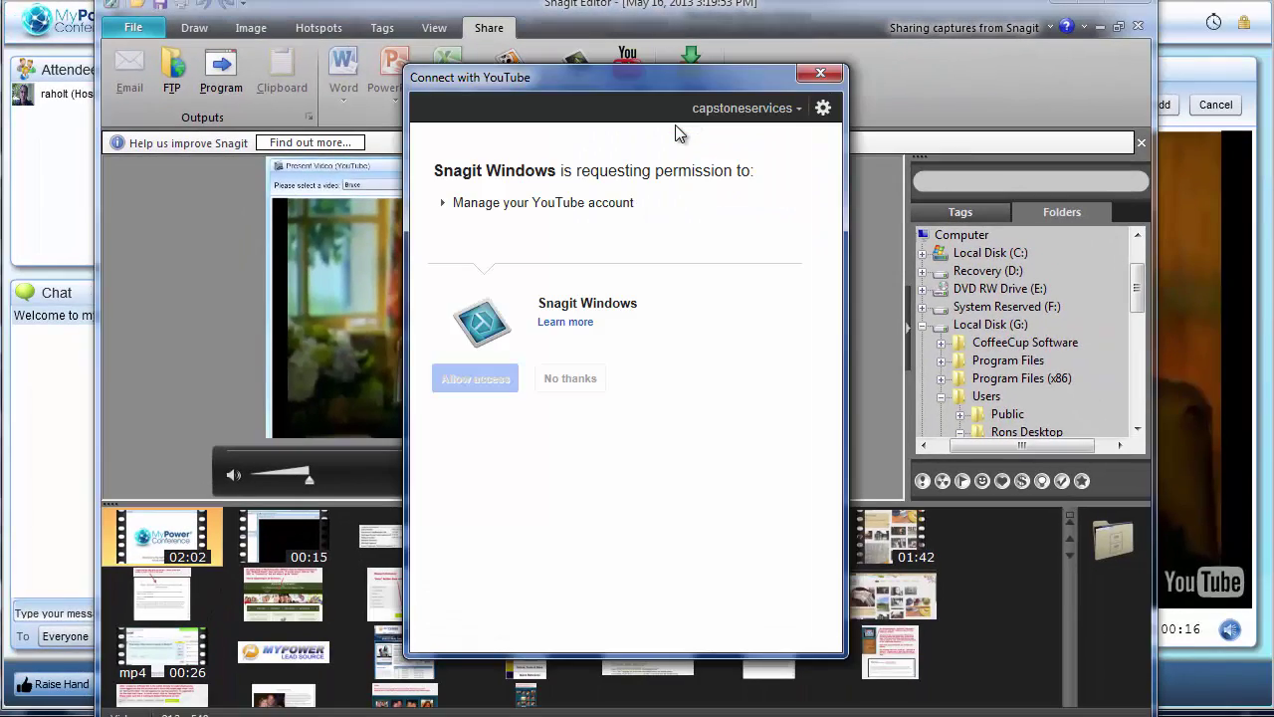
{"action": "left_click", "coordinate": [498, 378]}
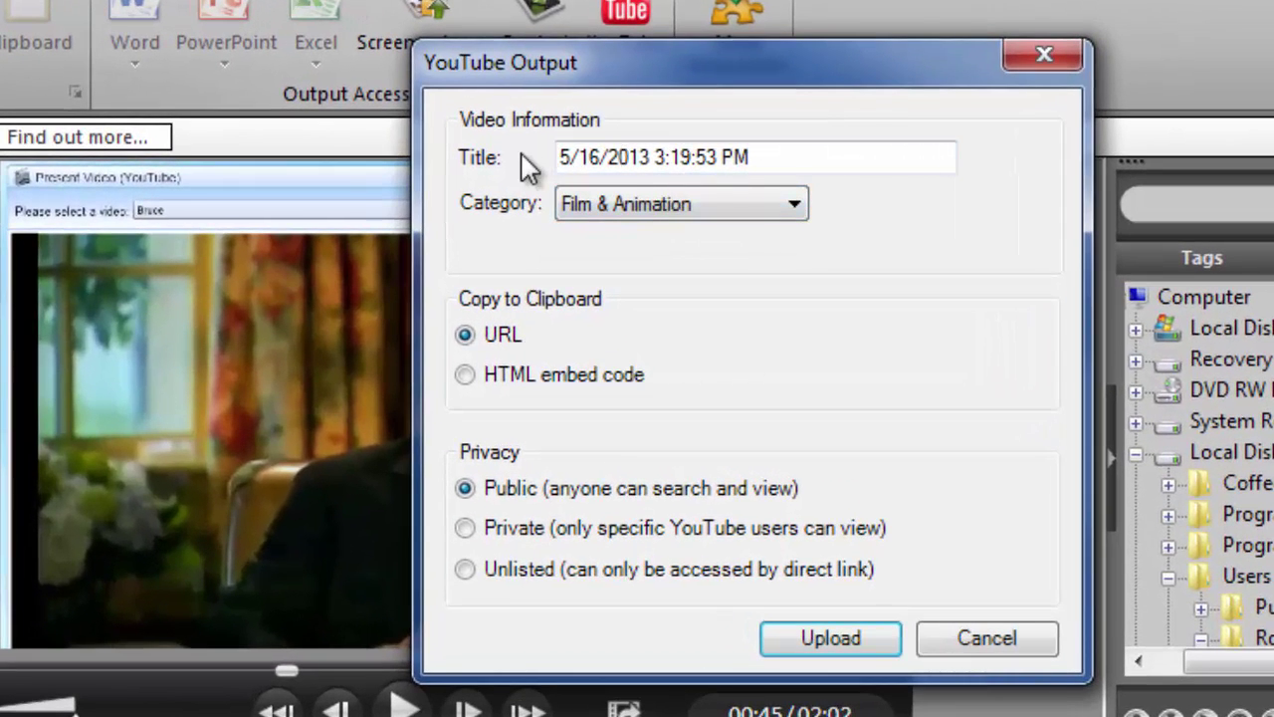
- Upload the capture to YouTube with the title "Recording Demonstration" in the Howto & Style category
{"action": "left_click", "coordinate": [641, 203]}
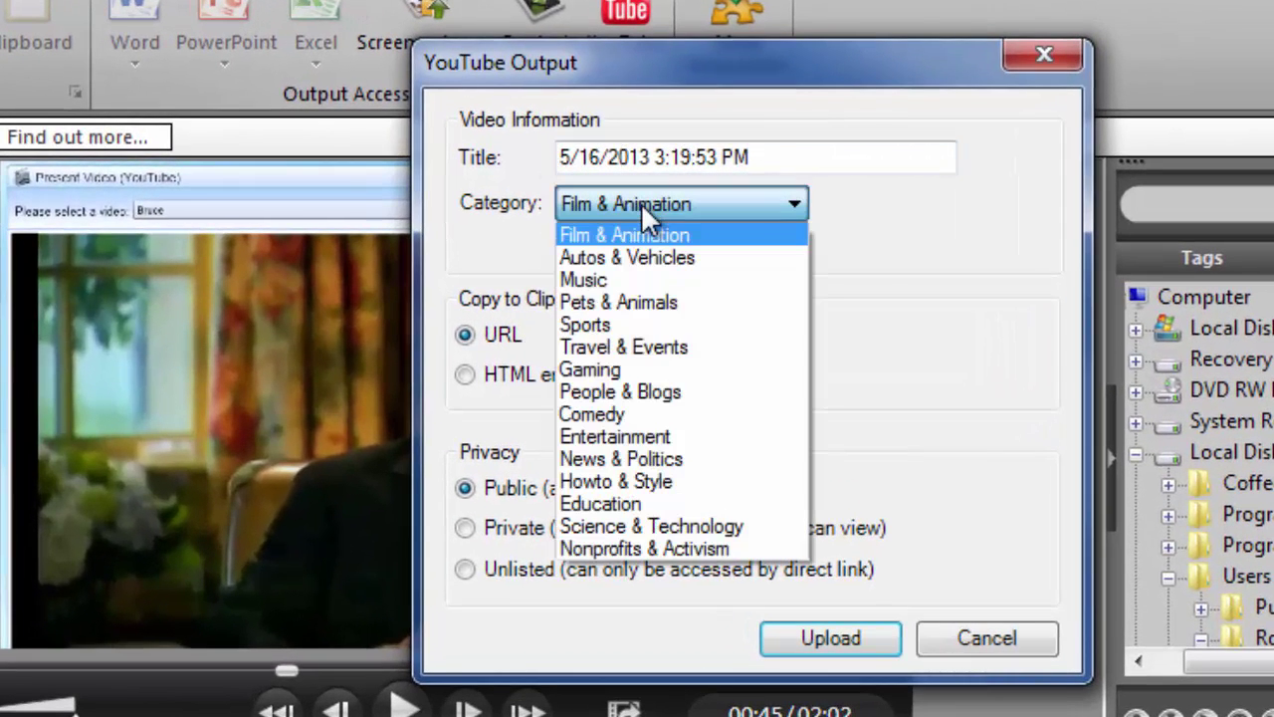
{"action": "left_click", "coordinate": [629, 488]}
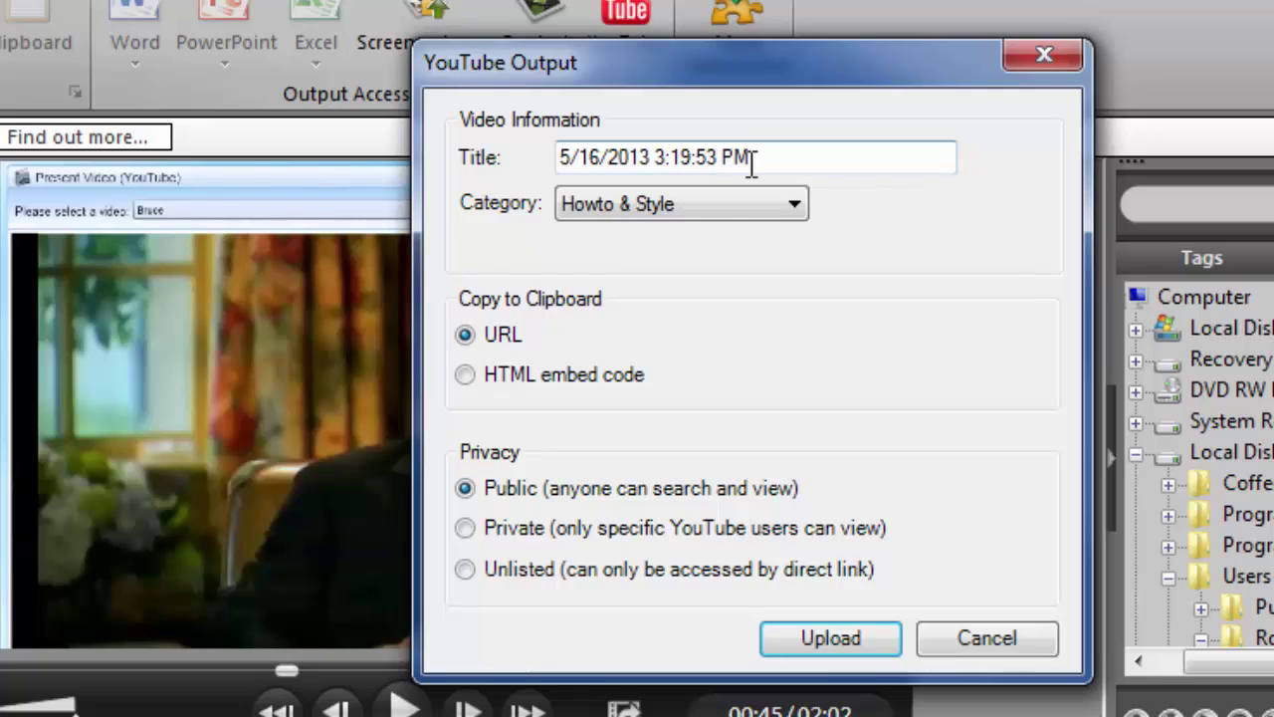
{"action": "left_click_drag", "start_coordinate": [751, 159], "coordinate": [488, 179]}
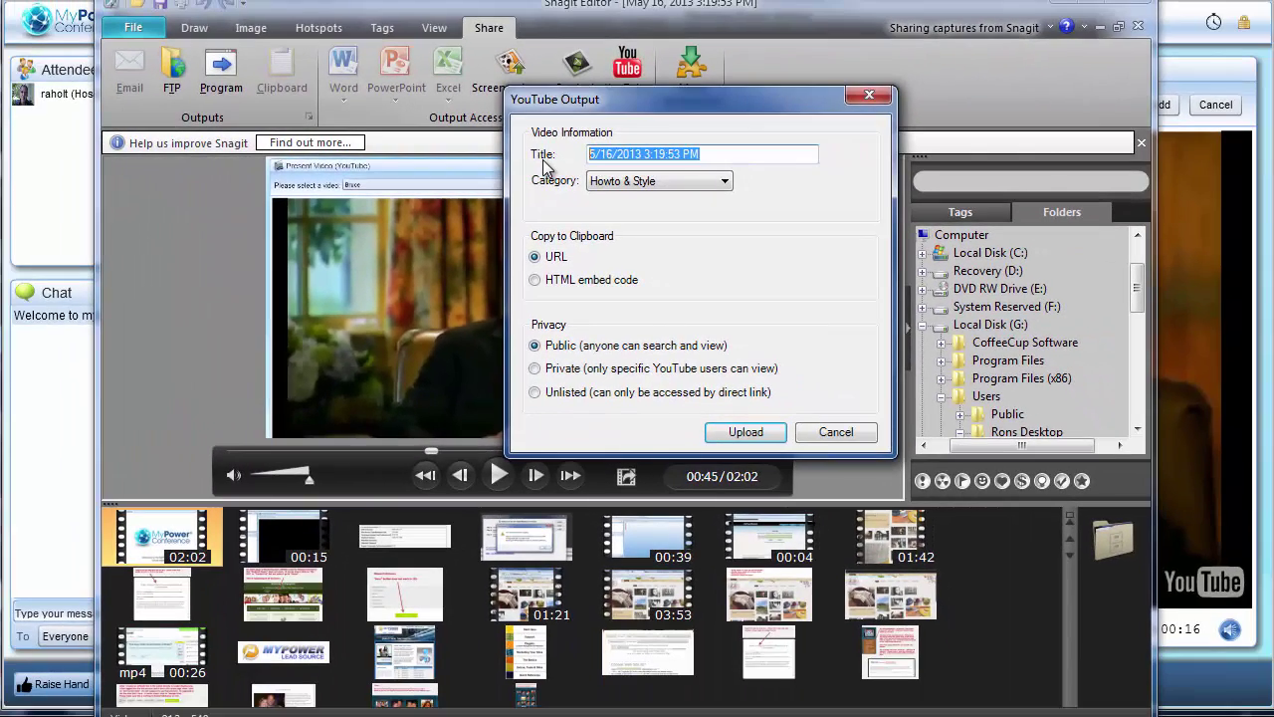
{"action": "type", "text": "Record"}
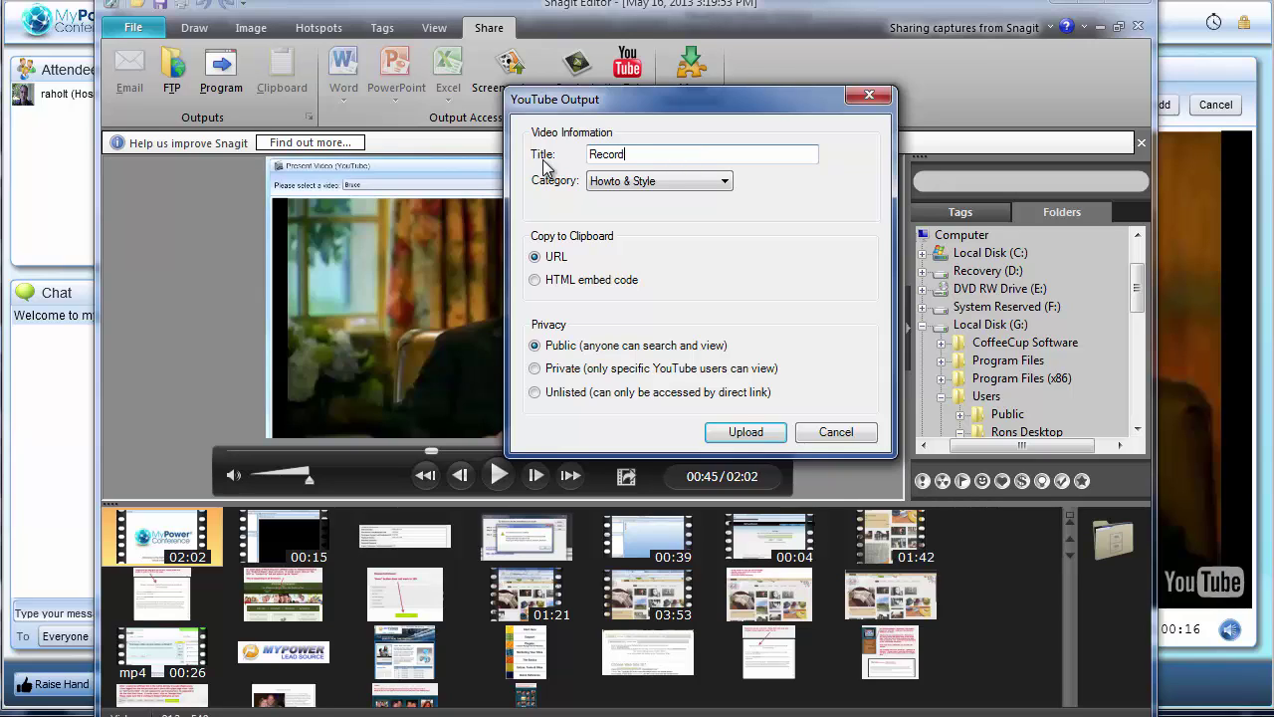
{"action": "type", "text": "ing Demonstration"}
{"action": "left_click", "coordinate": [764, 436]}
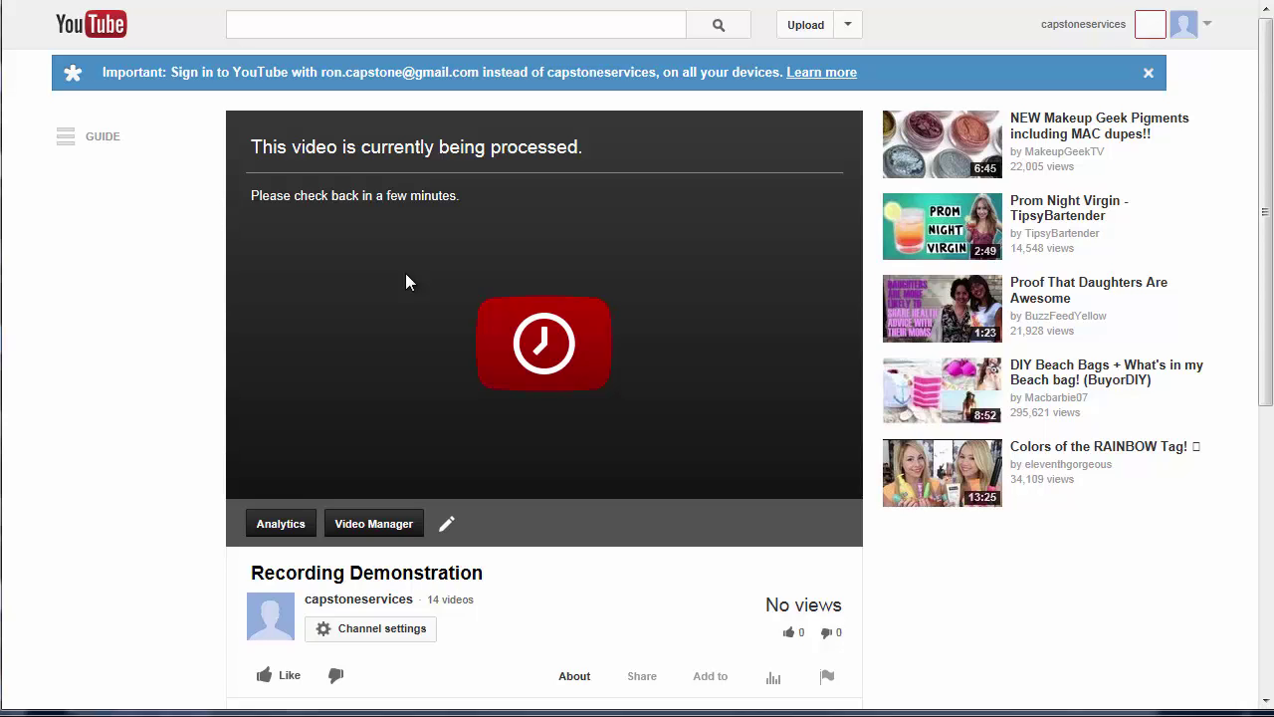
- Reload the YouTube page of the uploaded Recording Demonstration video
{"action": "mouse_move", "coordinate": [1264, 104]}
{"action": "left_mouse_down"}
{"action": "mouse_move", "coordinate": [1264, 256]}
{"action": "mouse_move", "coordinate": [1262, 90]}
{"action": "left_mouse_up"}
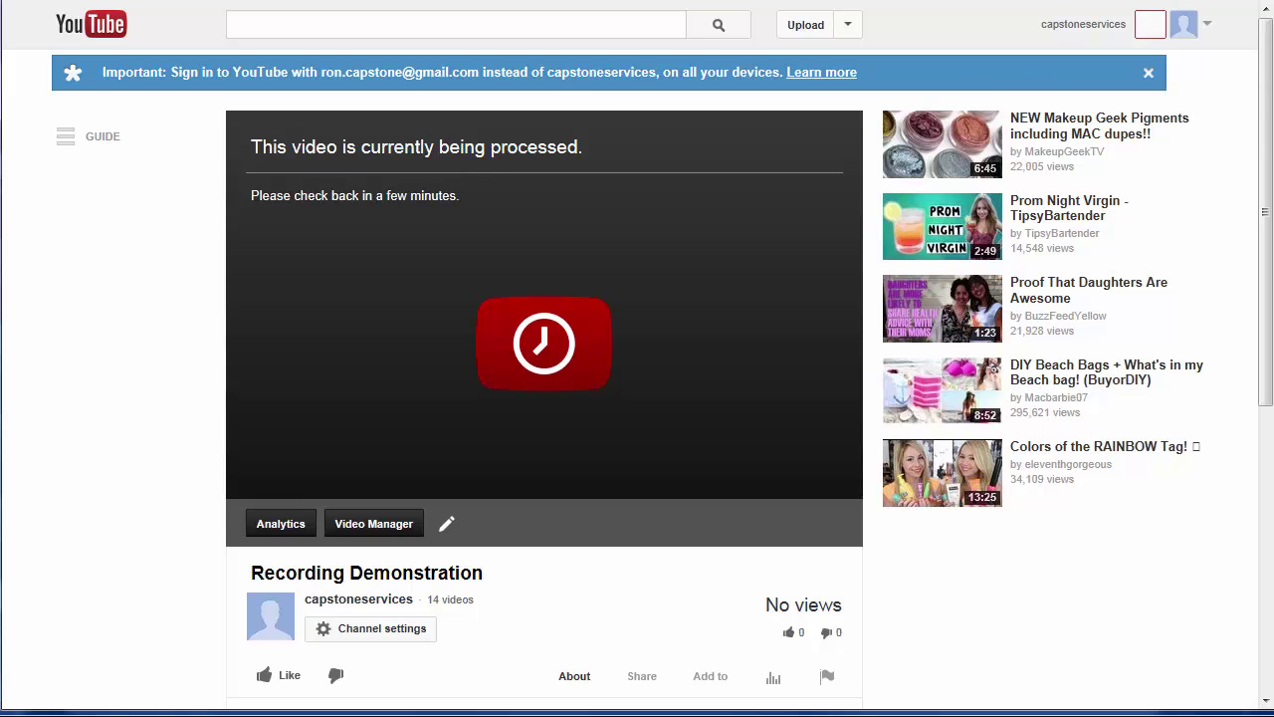
{"action": "key", "text": "F5"}
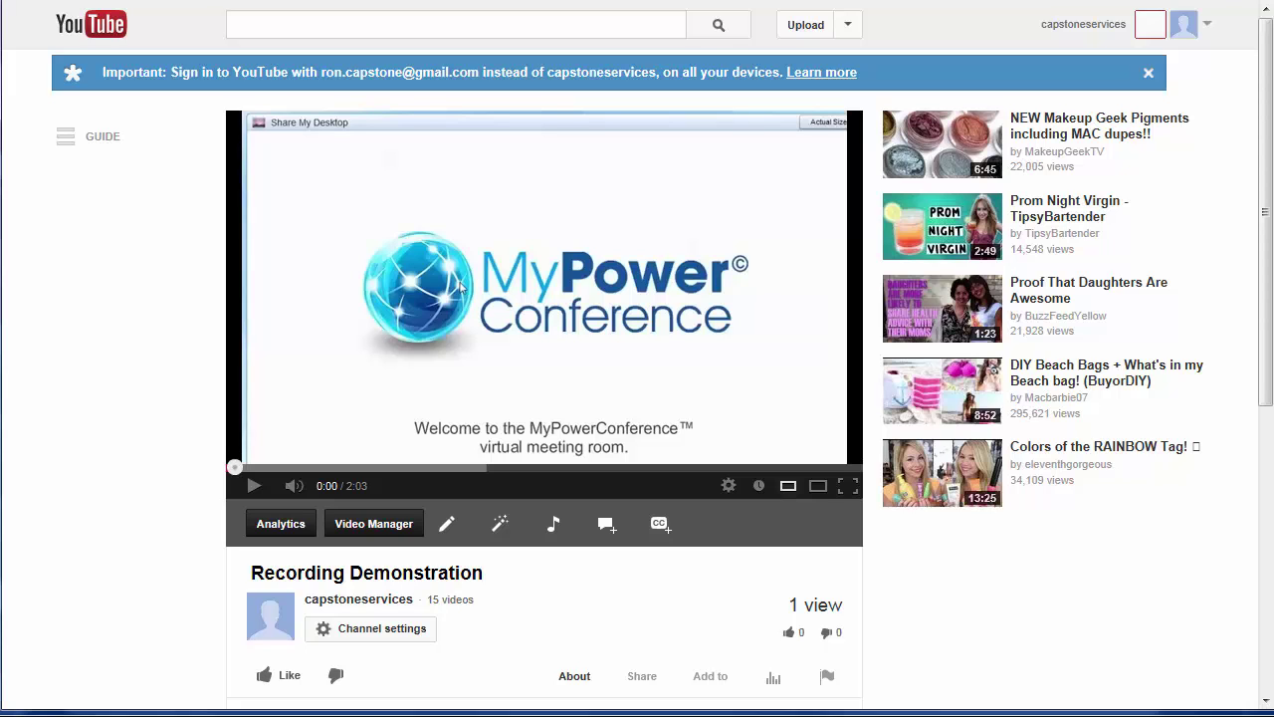
- Exit the browser's full-screen view and copy the full URL of the Recording Demonstration video
{"action": "key", "text": "F11"}
{"action": "mouse_move", "coordinate": [951, 34]}
{"action": "left_mouse_down"}
{"action": "mouse_move", "coordinate": [951, 98]}
{"action": "mouse_move", "coordinate": [1071, 148]}
{"action": "mouse_move", "coordinate": [1018, 125]}
{"action": "mouse_move", "coordinate": [902, 3]}
{"action": "mouse_move", "coordinate": [930, 33]}
{"action": "left_mouse_up"}
{"action": "left_click", "coordinate": [159, 38]}
{"action": "left_click", "coordinate": [149, 40]}
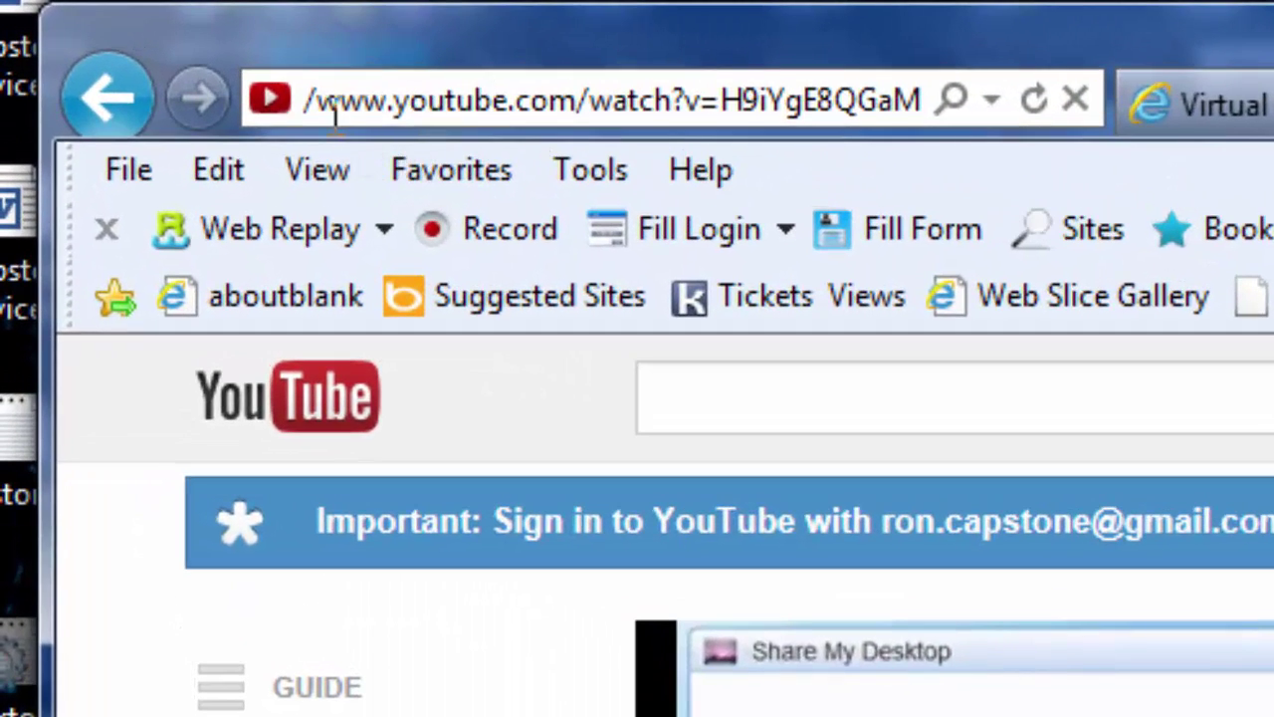
{"action": "left_click_drag", "start_coordinate": [335, 114], "coordinate": [1123, 108]}
{"action": "left_click", "coordinate": [316, 99]}
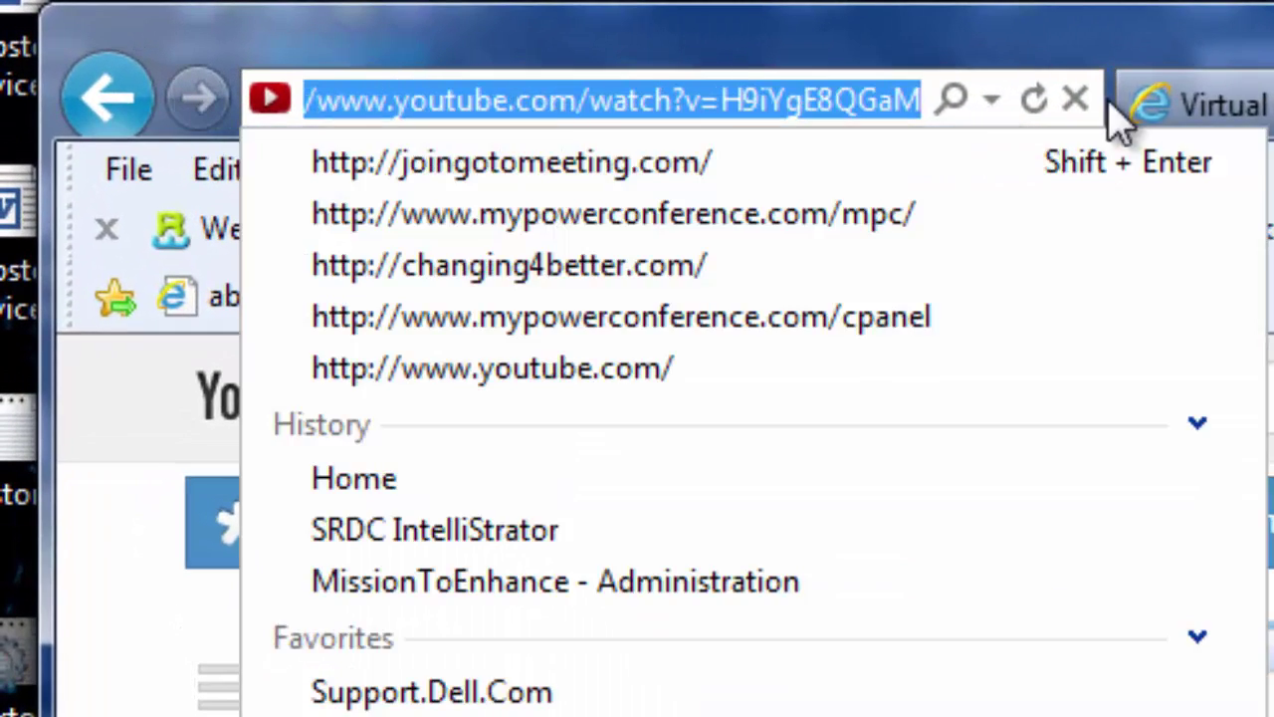
{"action": "right_click", "coordinate": [634, 106]}
{"action": "left_click", "coordinate": [845, 269]}
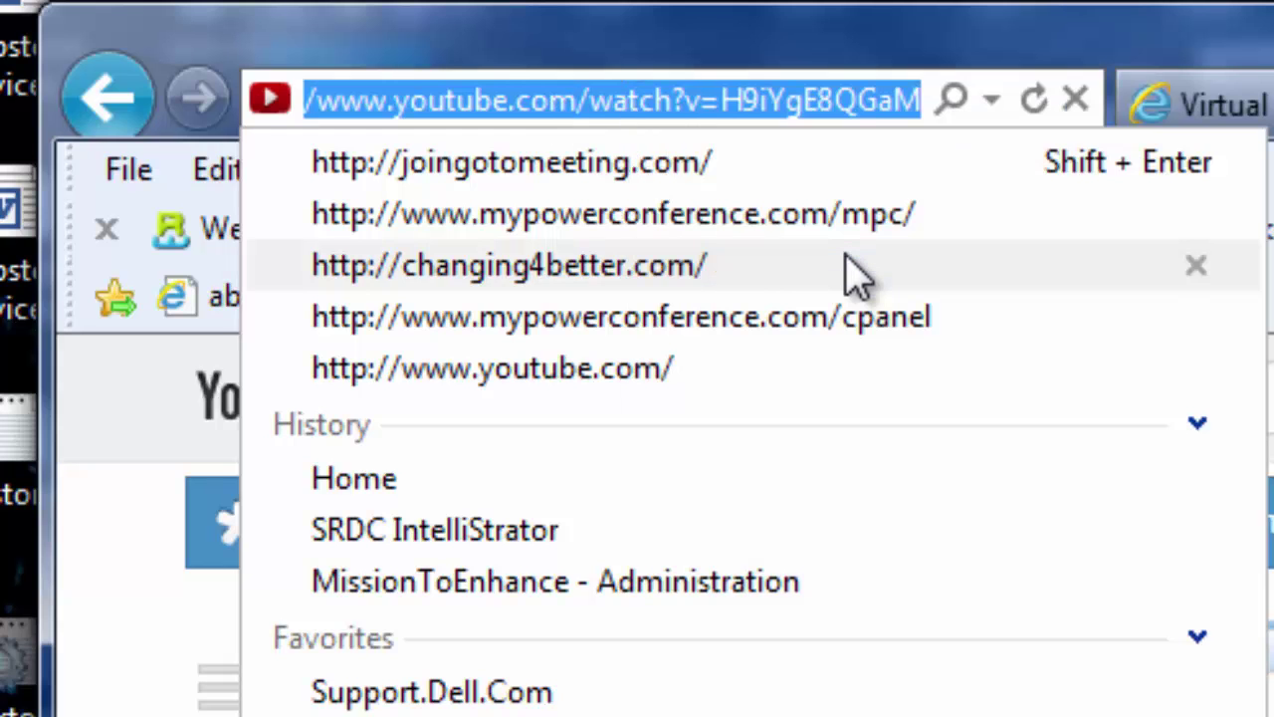
{"action": "left_click", "coordinate": [785, 103]}
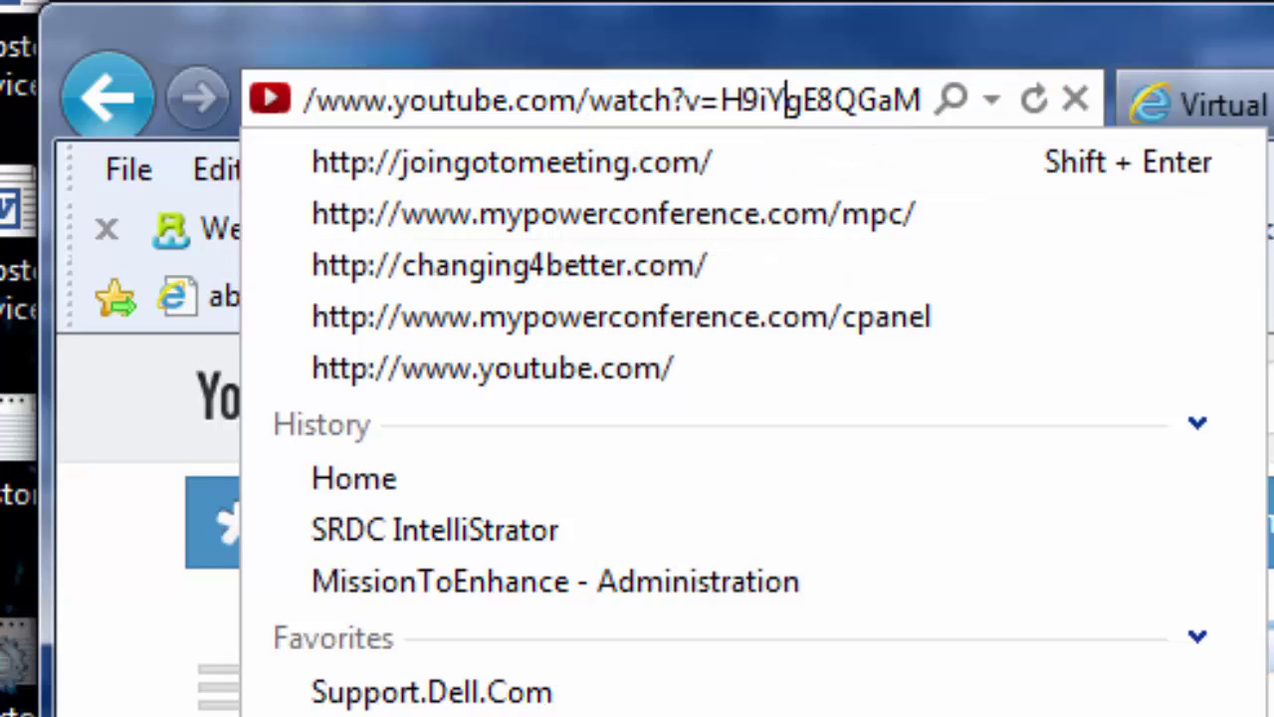
- In the MyPowerConference meeting room, open an online video entry in Present Video (YouTube) with the copied URL and name "Recording Demonstration"
{"action": "left_click", "coordinate": [476, 289]}
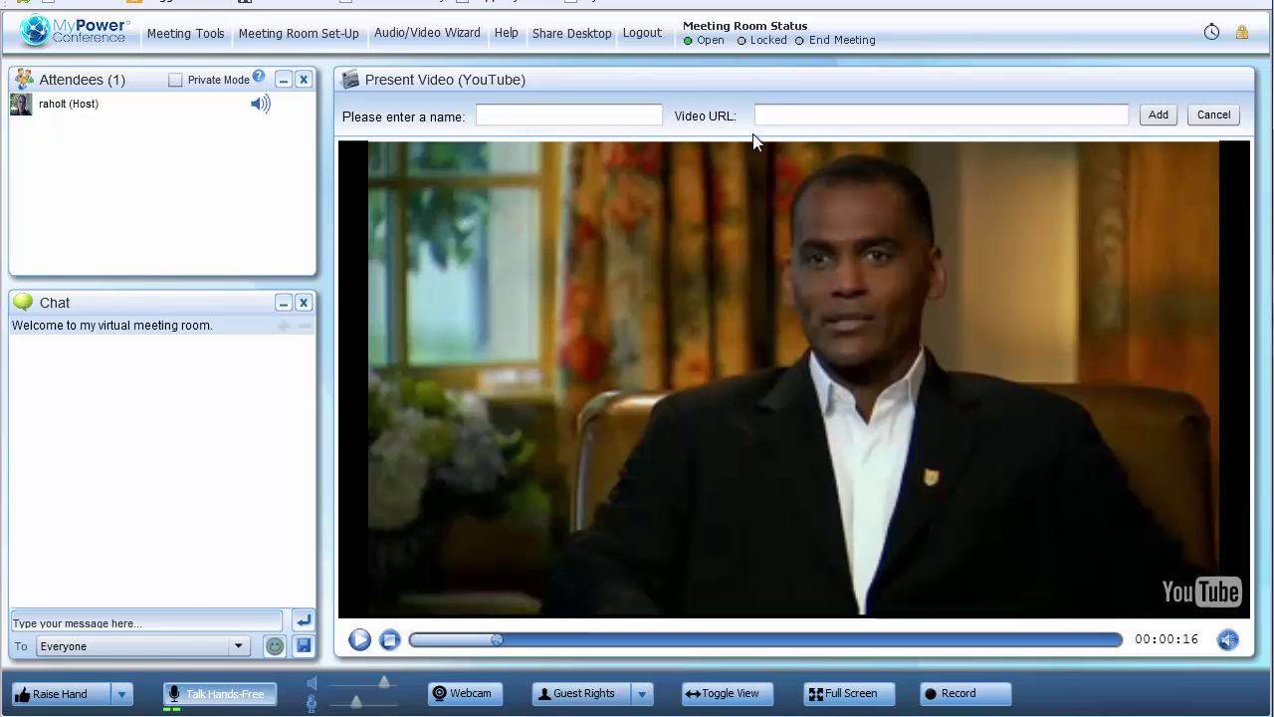
{"action": "left_click", "coordinate": [191, 34]}
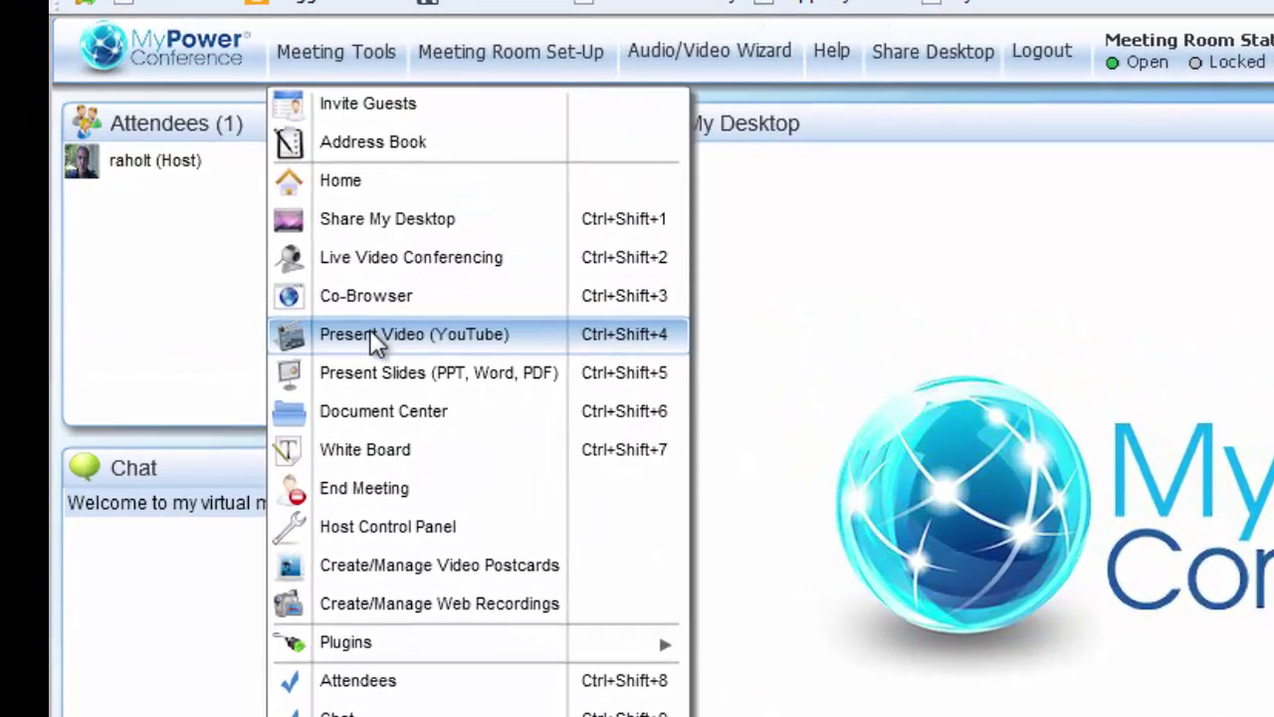
{"action": "left_click", "coordinate": [236, 216]}
{"action": "left_click", "coordinate": [1224, 176]}
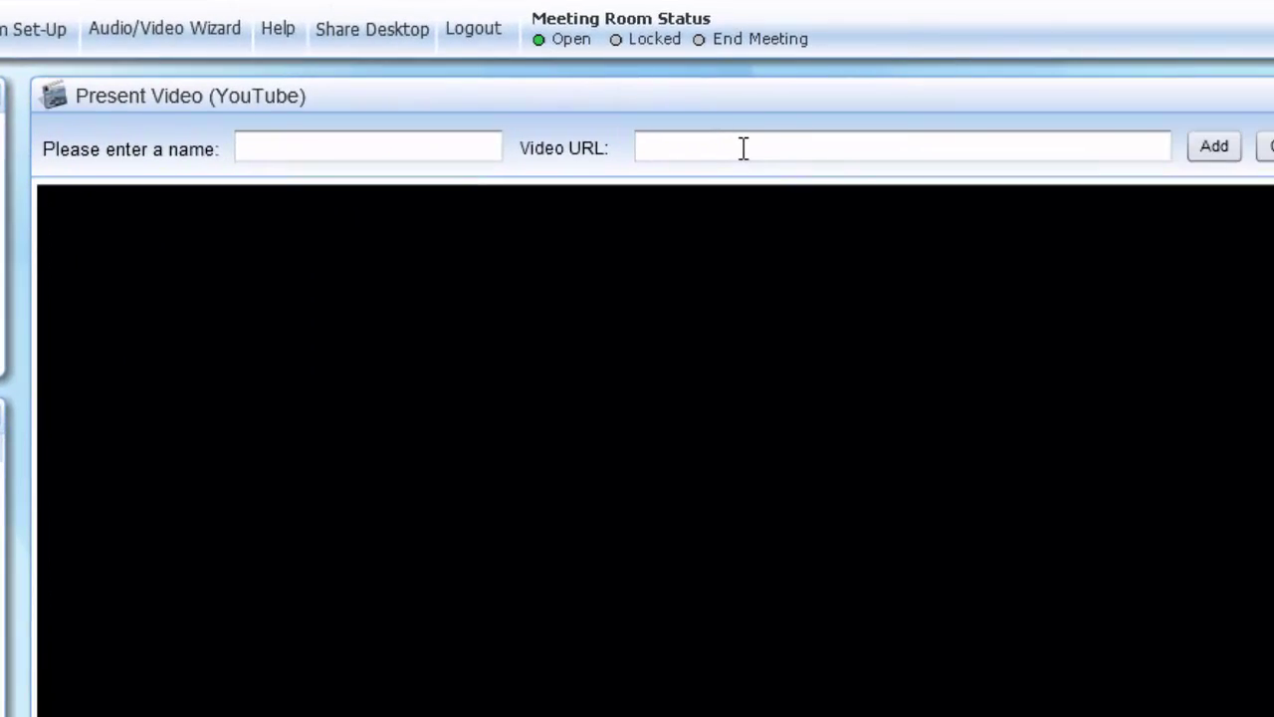
{"action": "key", "text": "ctrl+v"}
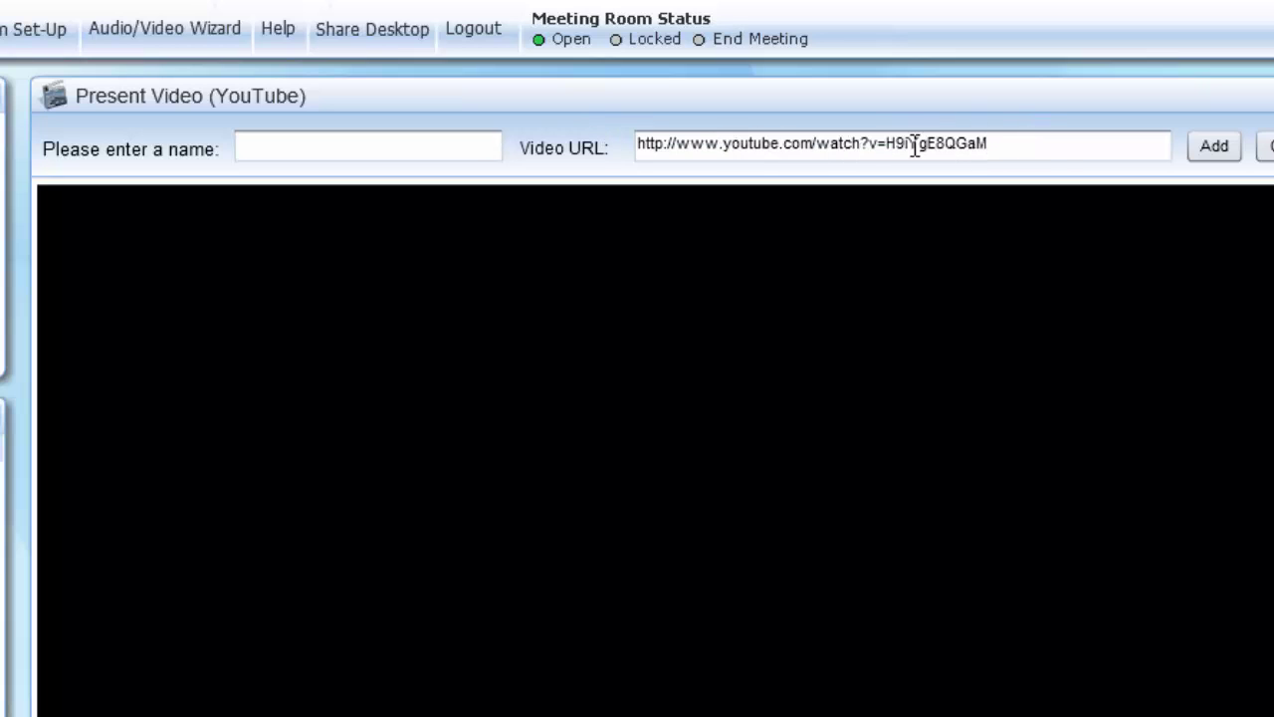
{"action": "left_click", "coordinate": [295, 145]}
{"action": "type", "text": "Recording Demonstration"}
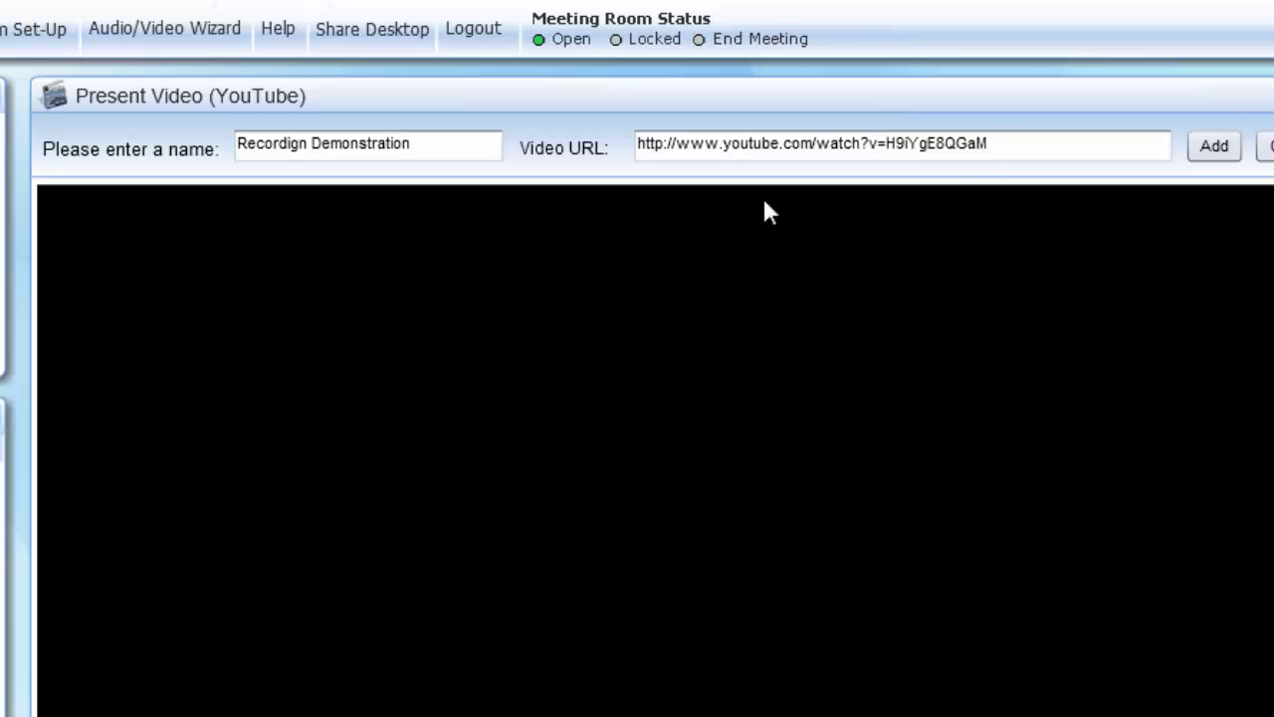
- Select and copy the whole address in the Video URL field
{"action": "left_click_drag", "start_coordinate": [1013, 151], "coordinate": [617, 154]}
{"action": "left_click", "coordinate": [1021, 148]}
{"action": "left_click_drag", "start_coordinate": [1006, 143], "coordinate": [635, 156]}
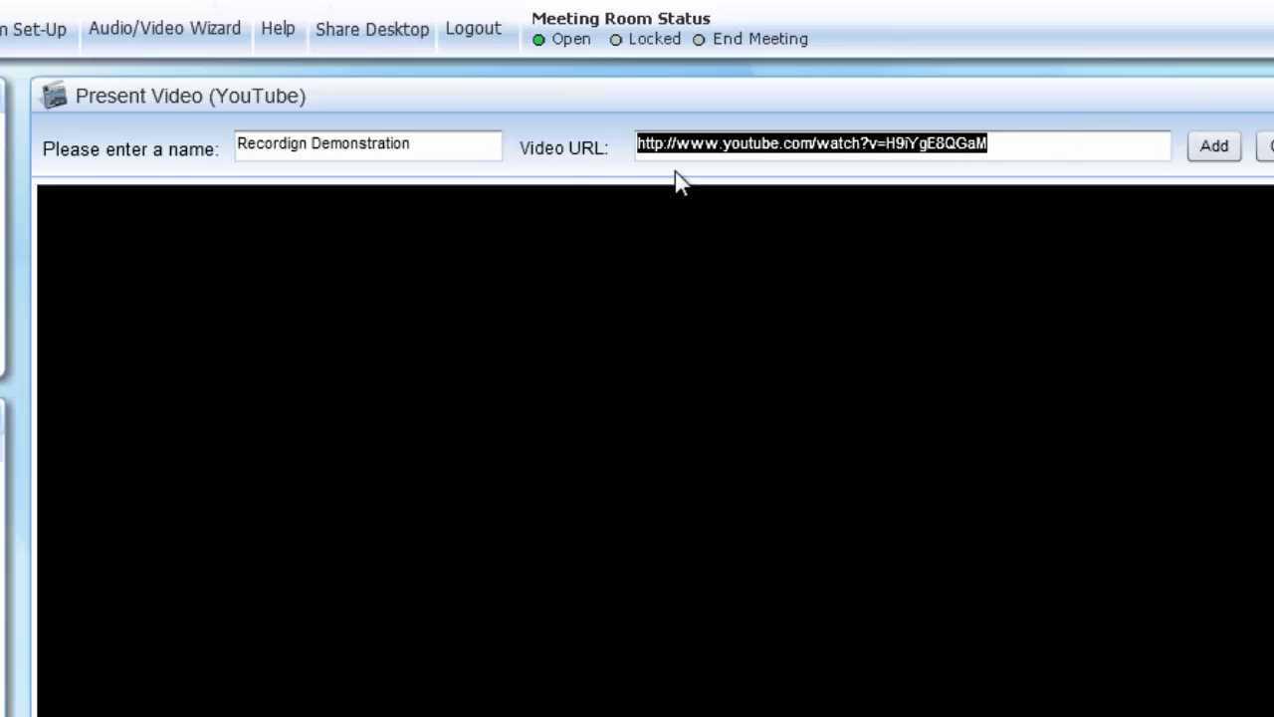
{"action": "left_click", "coordinate": [1004, 147]}
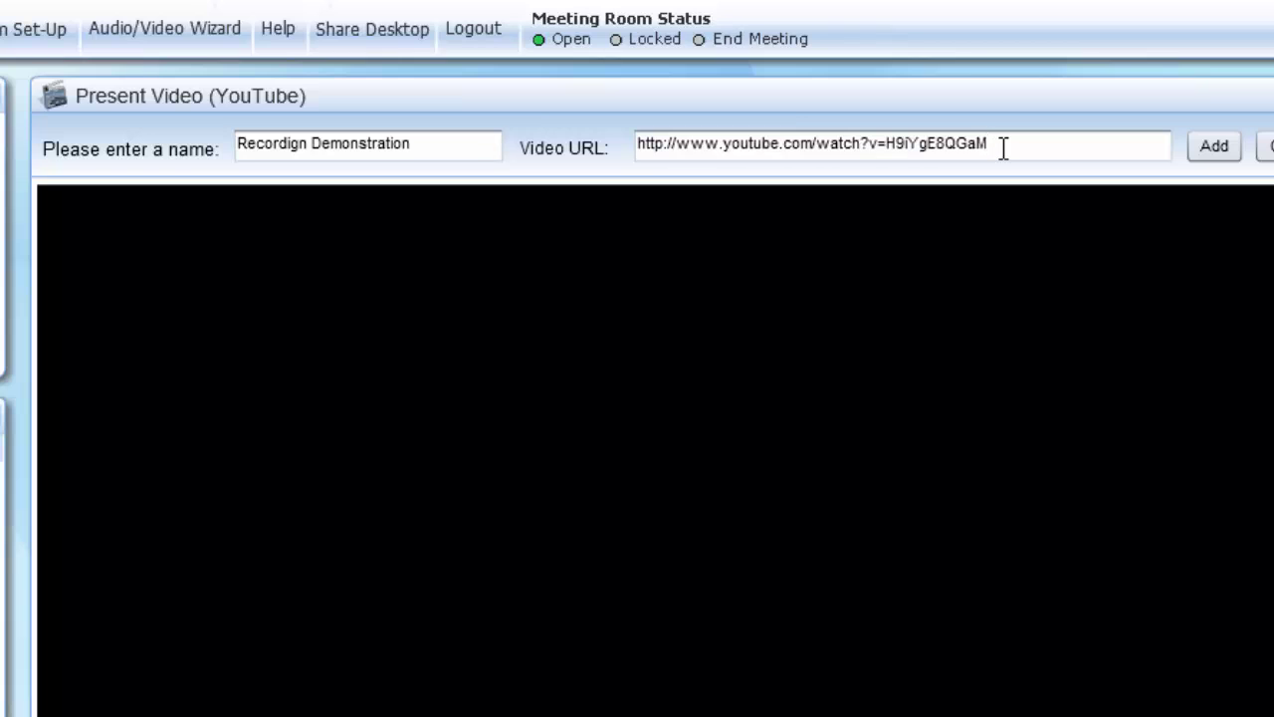
{"action": "key", "text": "ctrl+a"}
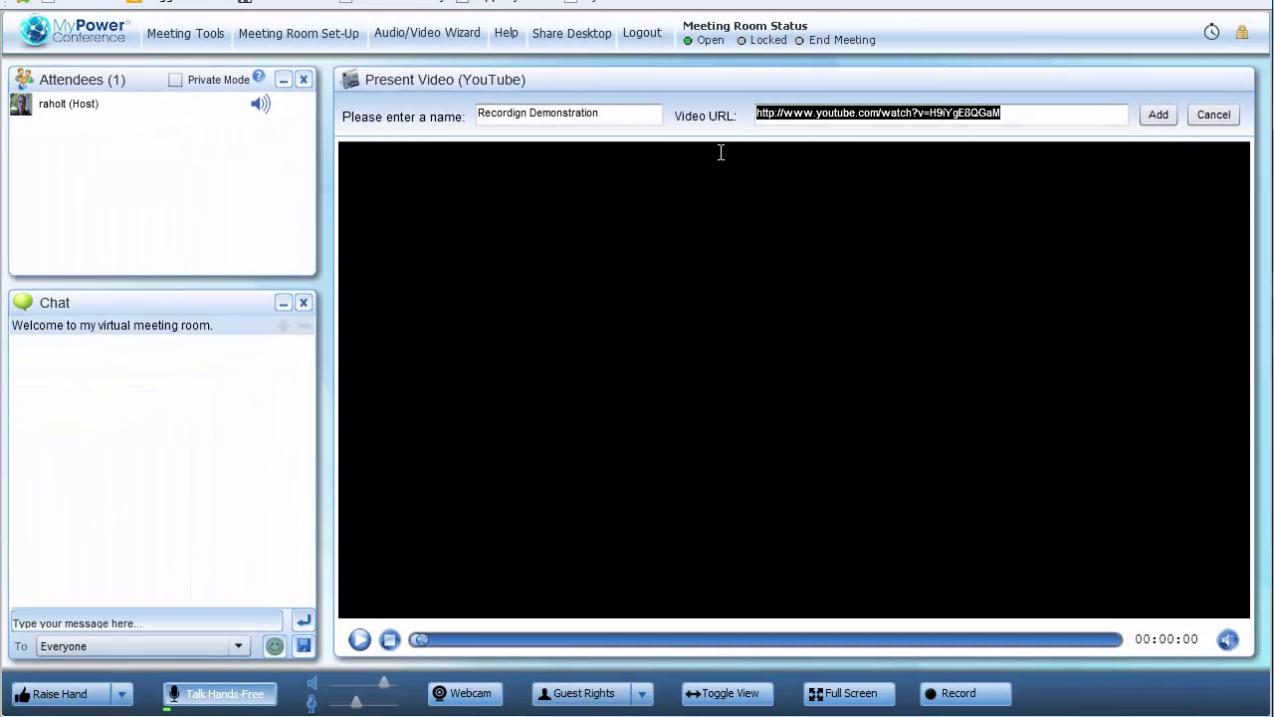
{"action": "right_click", "coordinate": [822, 114]}
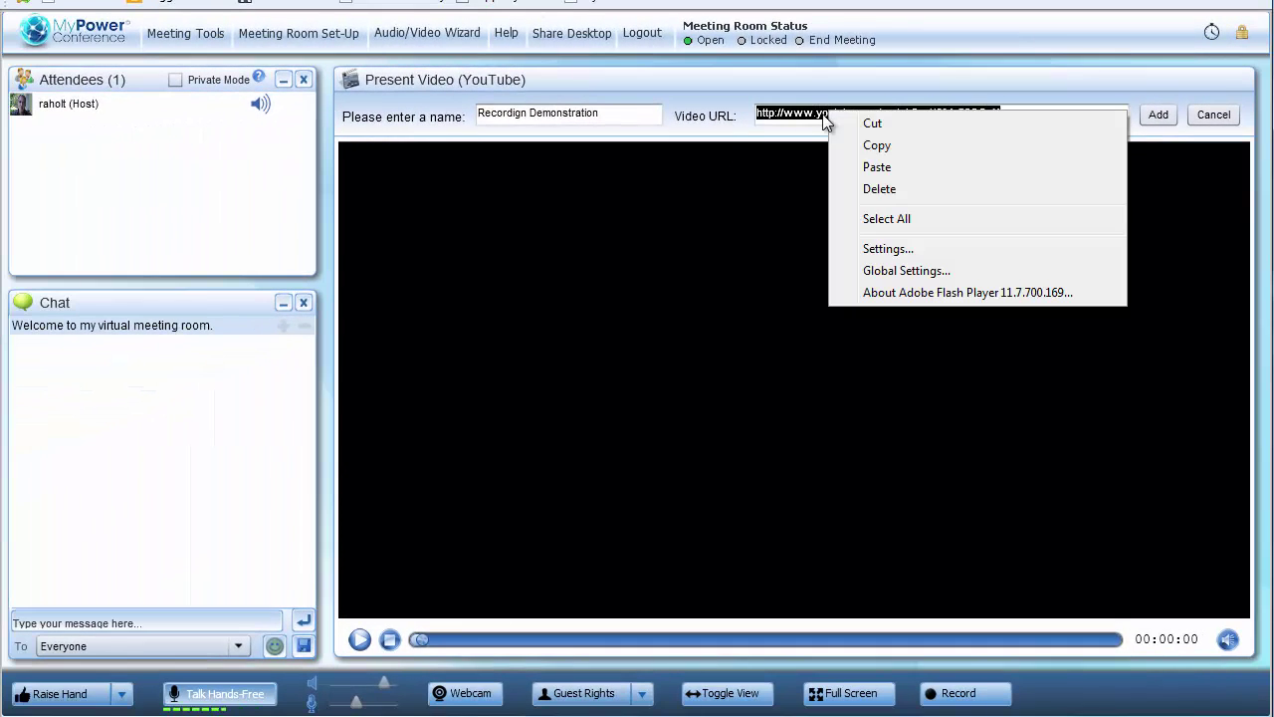
{"action": "left_click", "coordinate": [884, 146]}
{"action": "left_click", "coordinate": [1003, 116]}
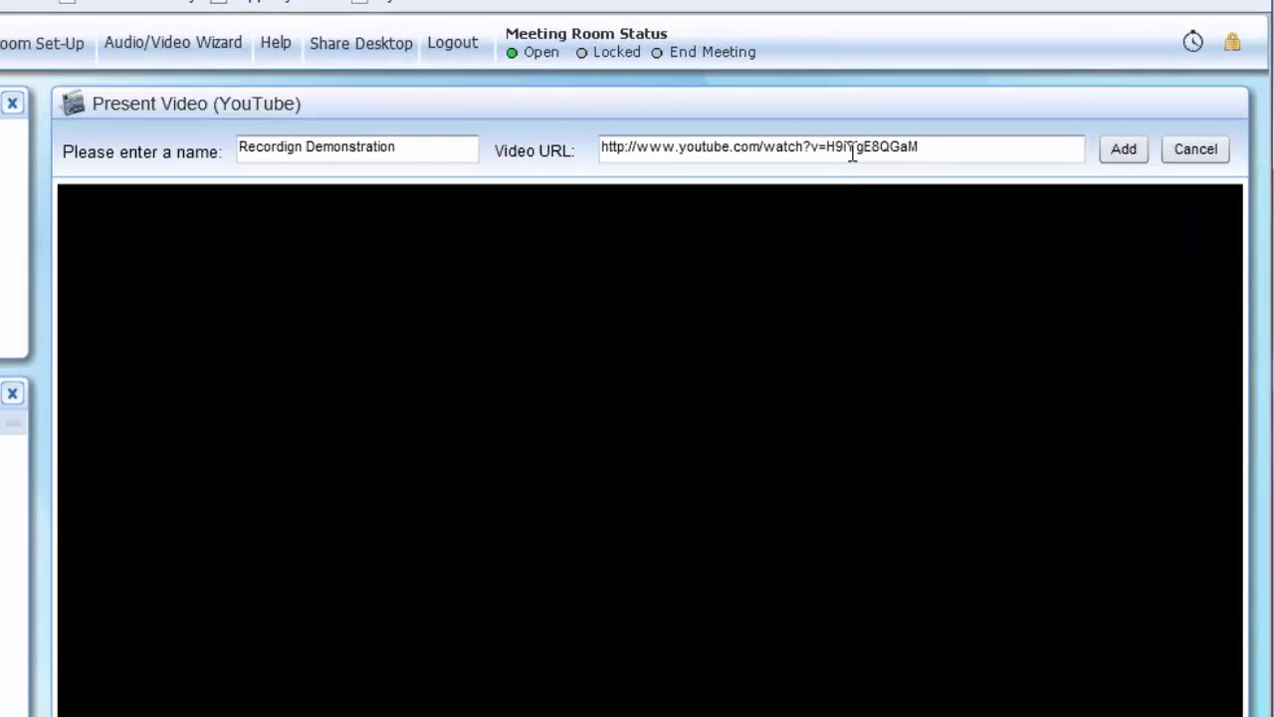
{"action": "right_click", "coordinate": [950, 118]}
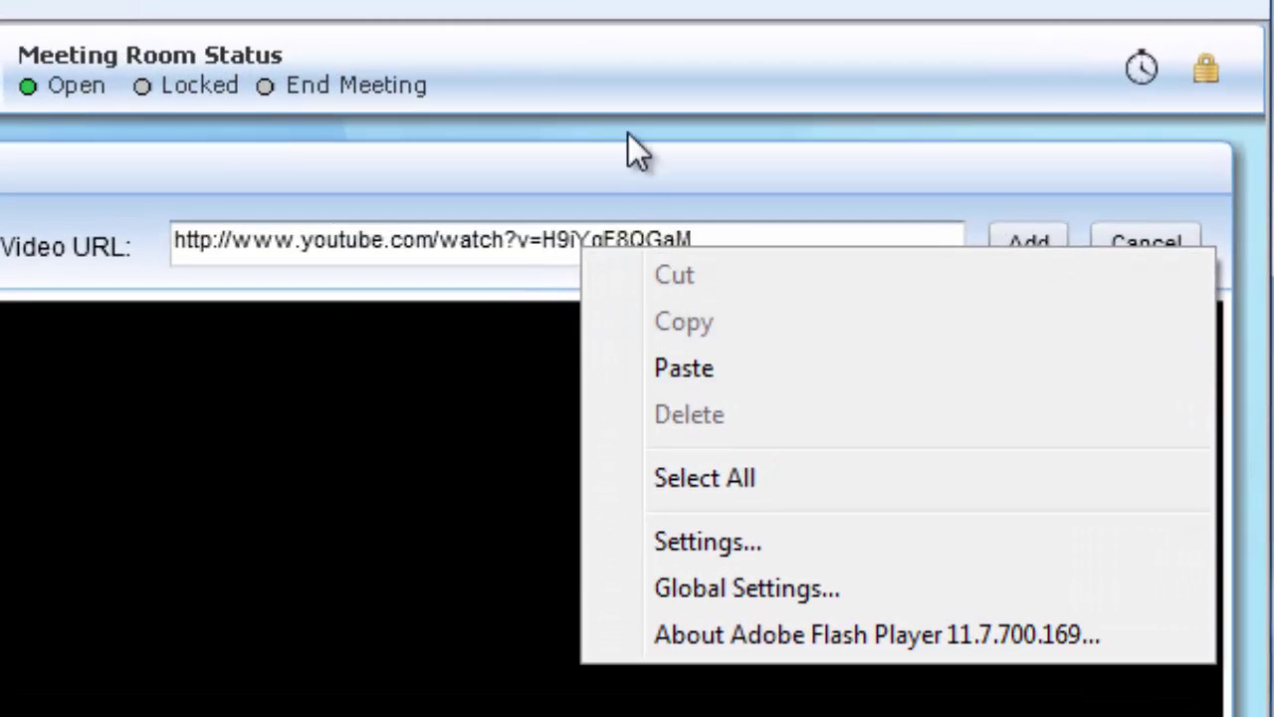
{"action": "left_click", "coordinate": [628, 167]}
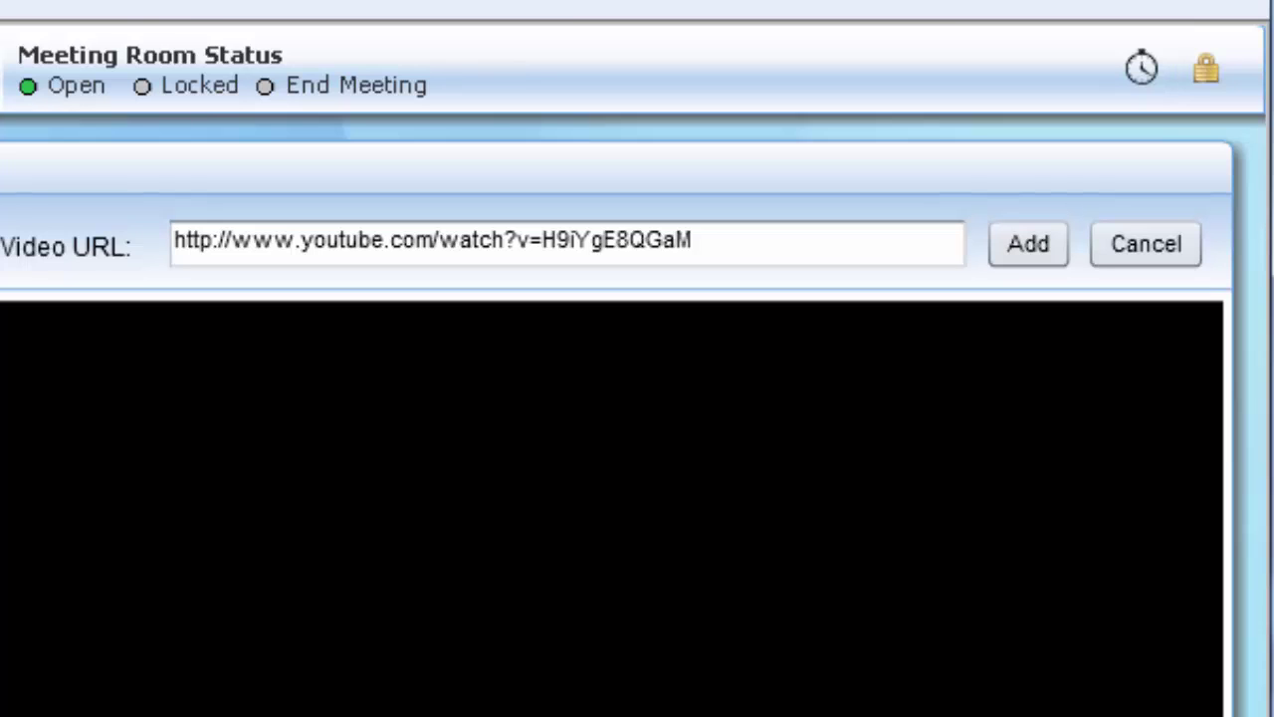
- Add the entered online video and refresh the video list by switching to Share My Desktop and back to Present Video (YouTube)
{"action": "left_click", "coordinate": [1042, 251]}
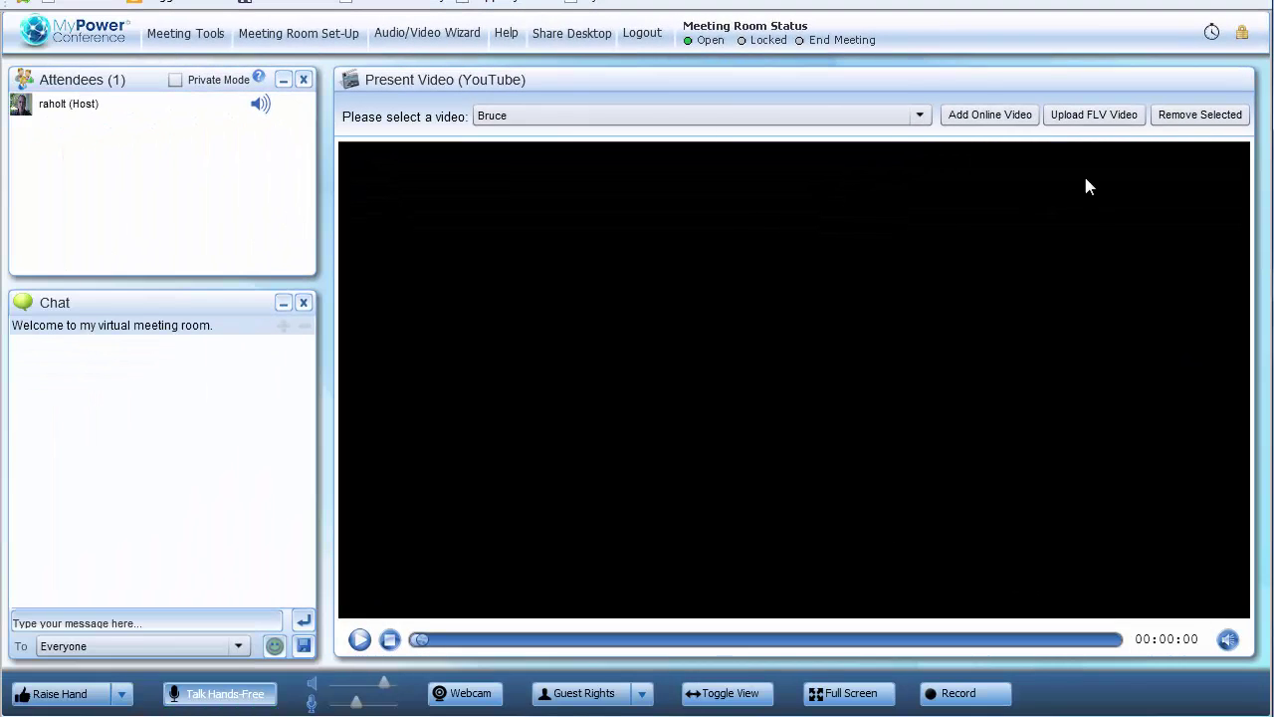
{"action": "left_click", "coordinate": [187, 38]}
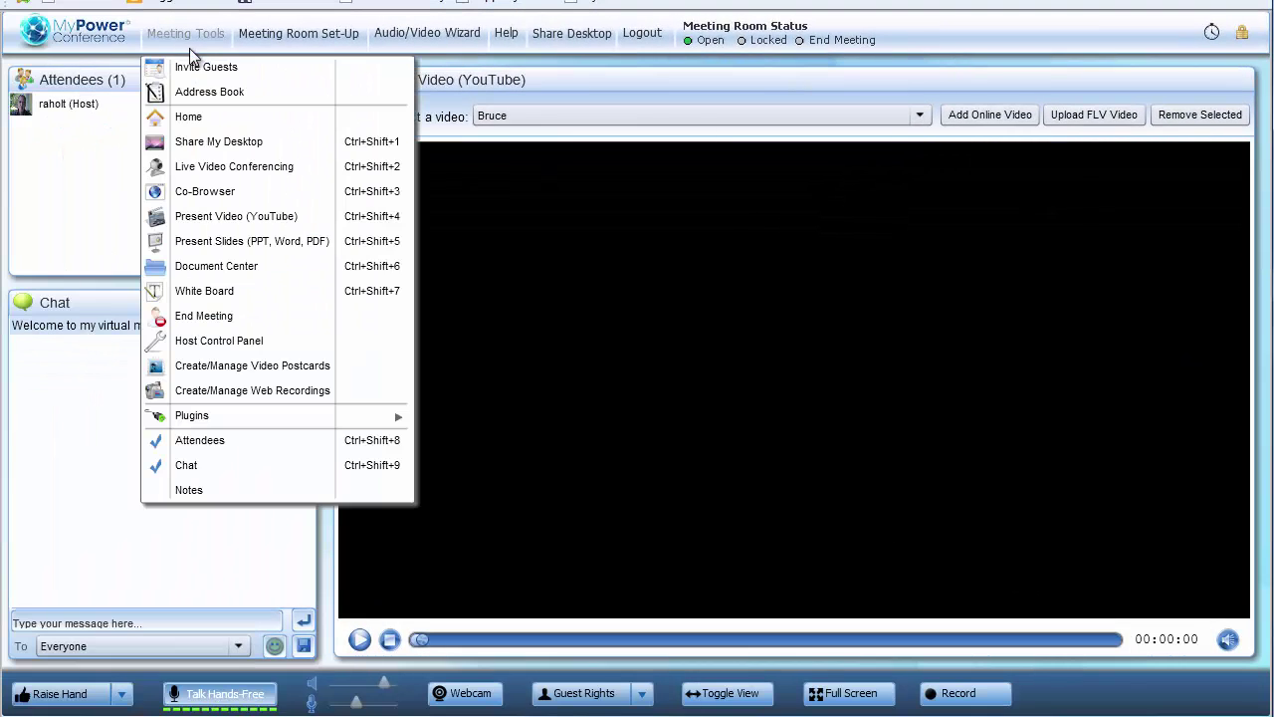
{"action": "left_click", "coordinate": [214, 142]}
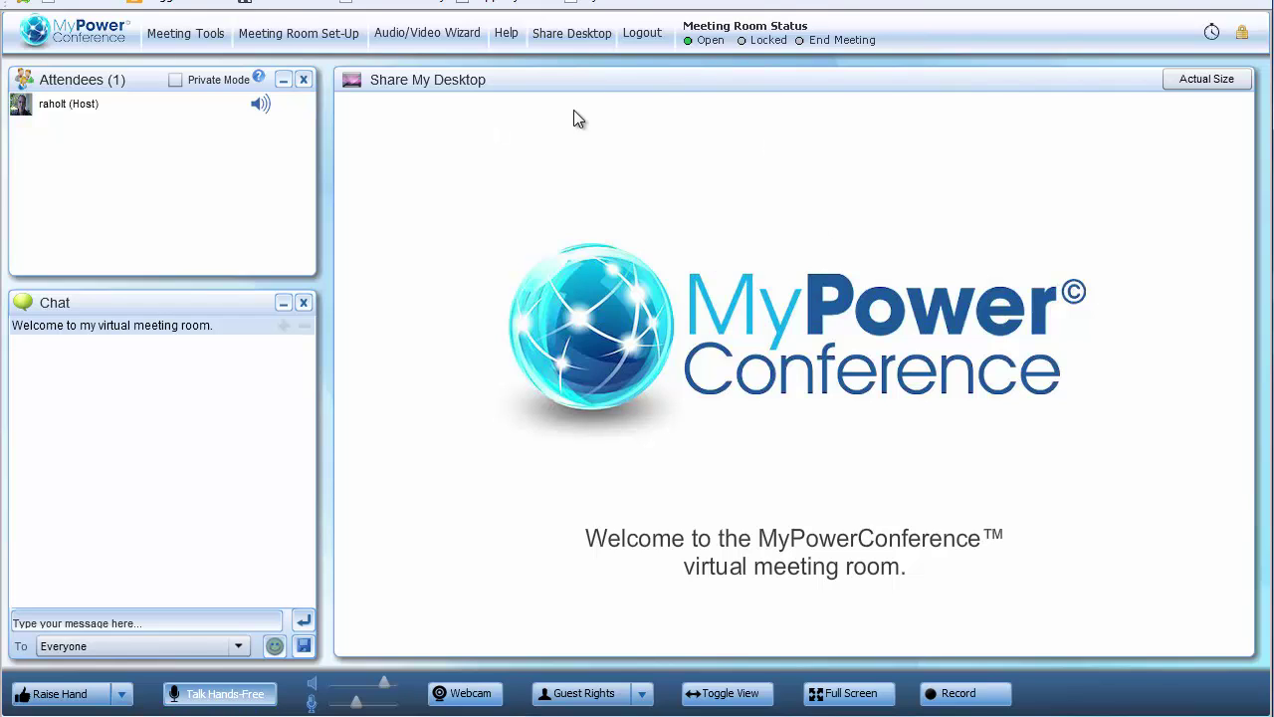
{"action": "left_click", "coordinate": [177, 36]}
{"action": "left_click", "coordinate": [214, 216]}
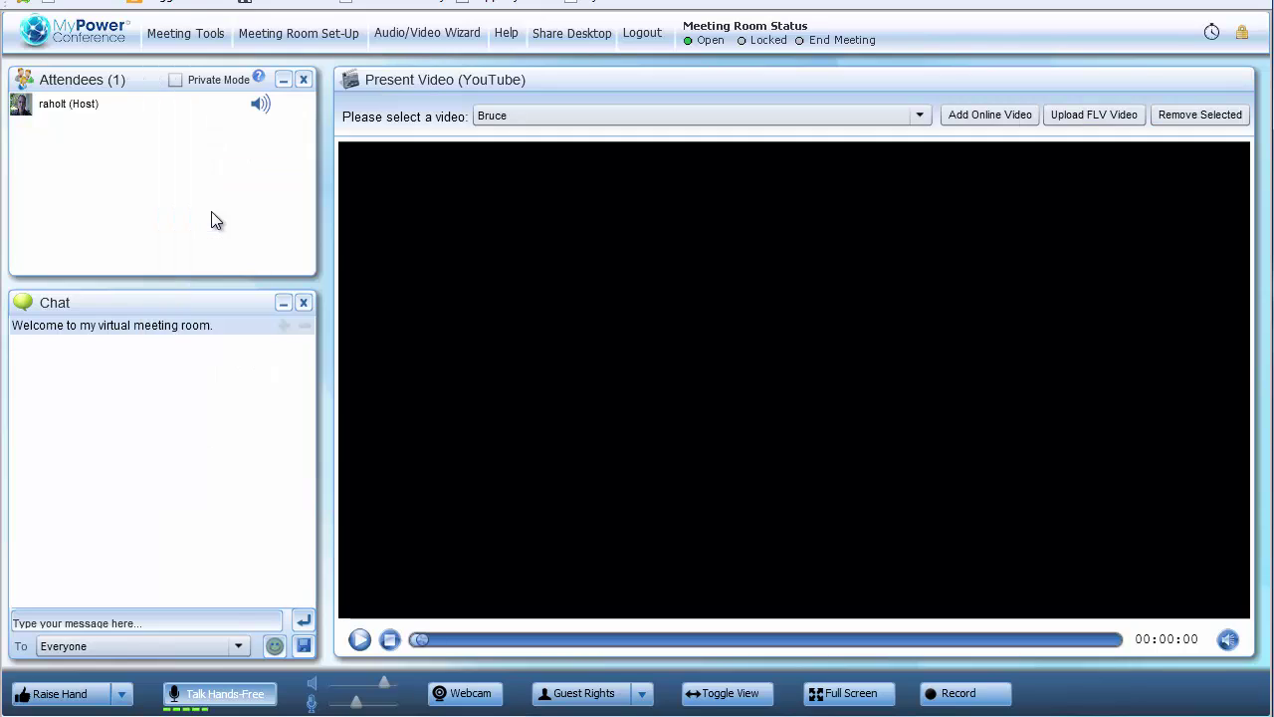
- Choose "Recording Demonstration" from the meeting room's videos, play it and pause it
{"action": "left_click", "coordinate": [918, 119]}
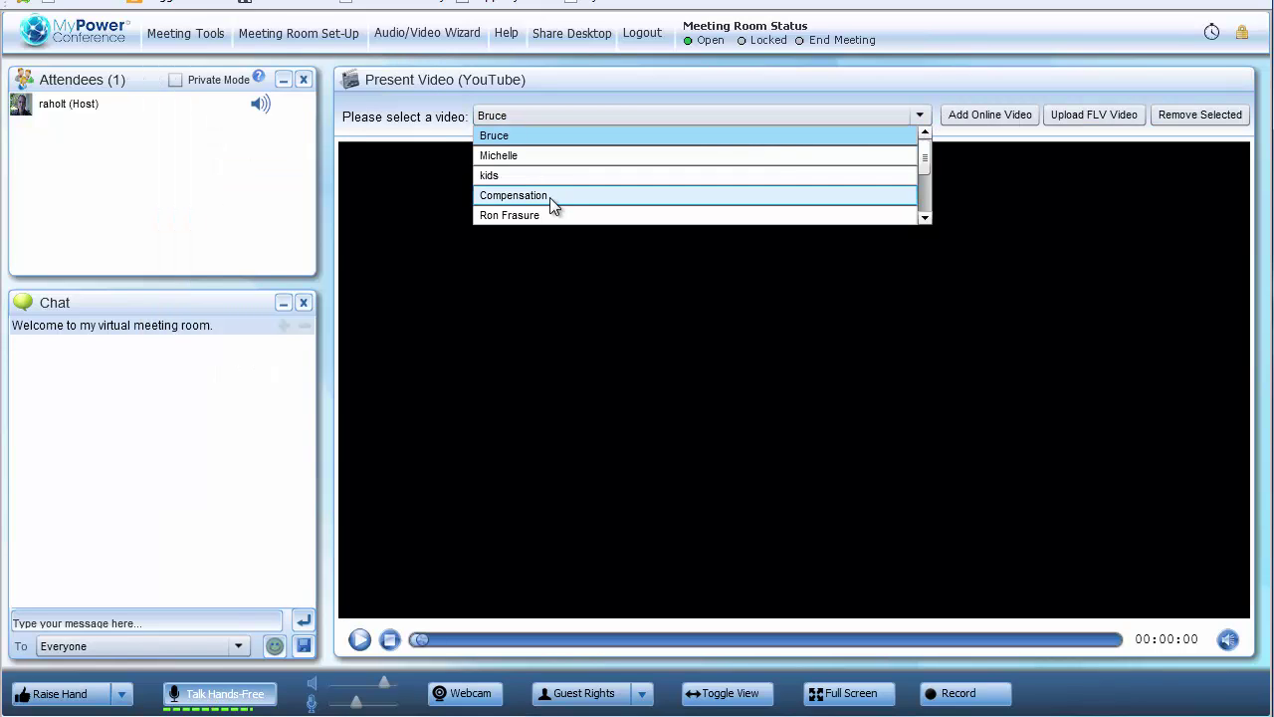
{"action": "scroll", "coordinate": [762, 211], "scroll_direction": "down", "scroll_amount": 3}
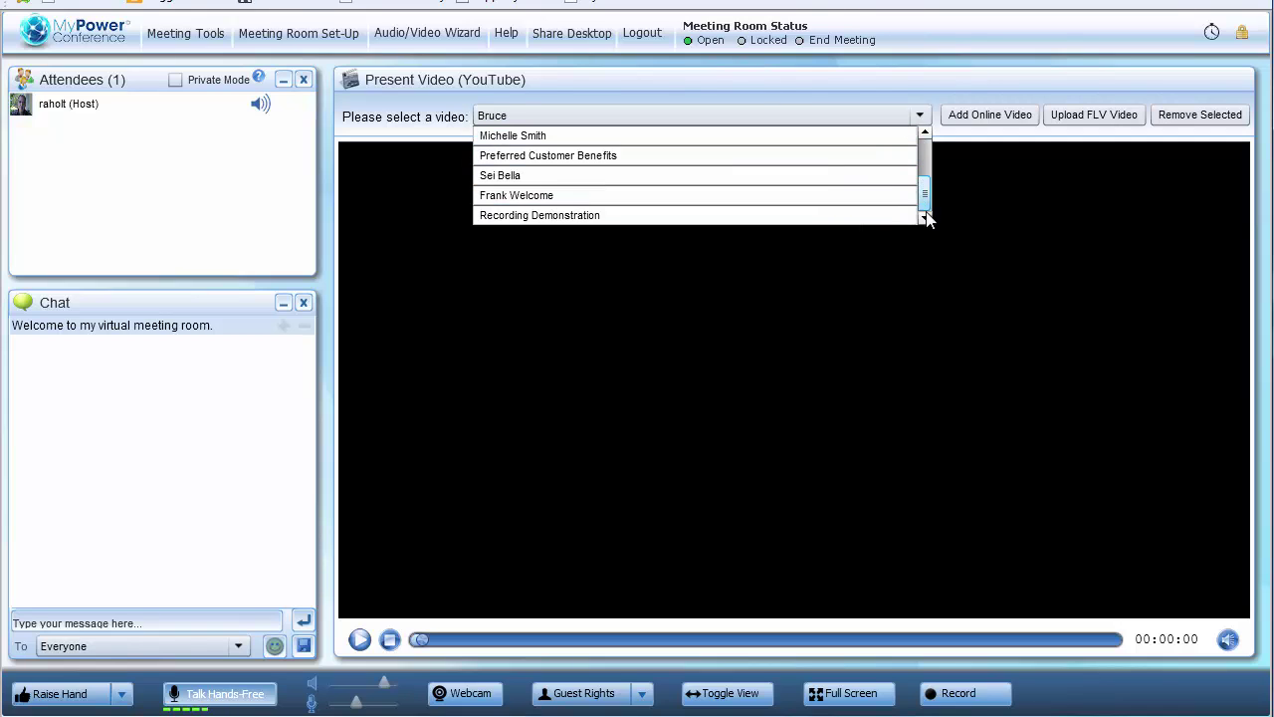
{"action": "left_click", "coordinate": [565, 217]}
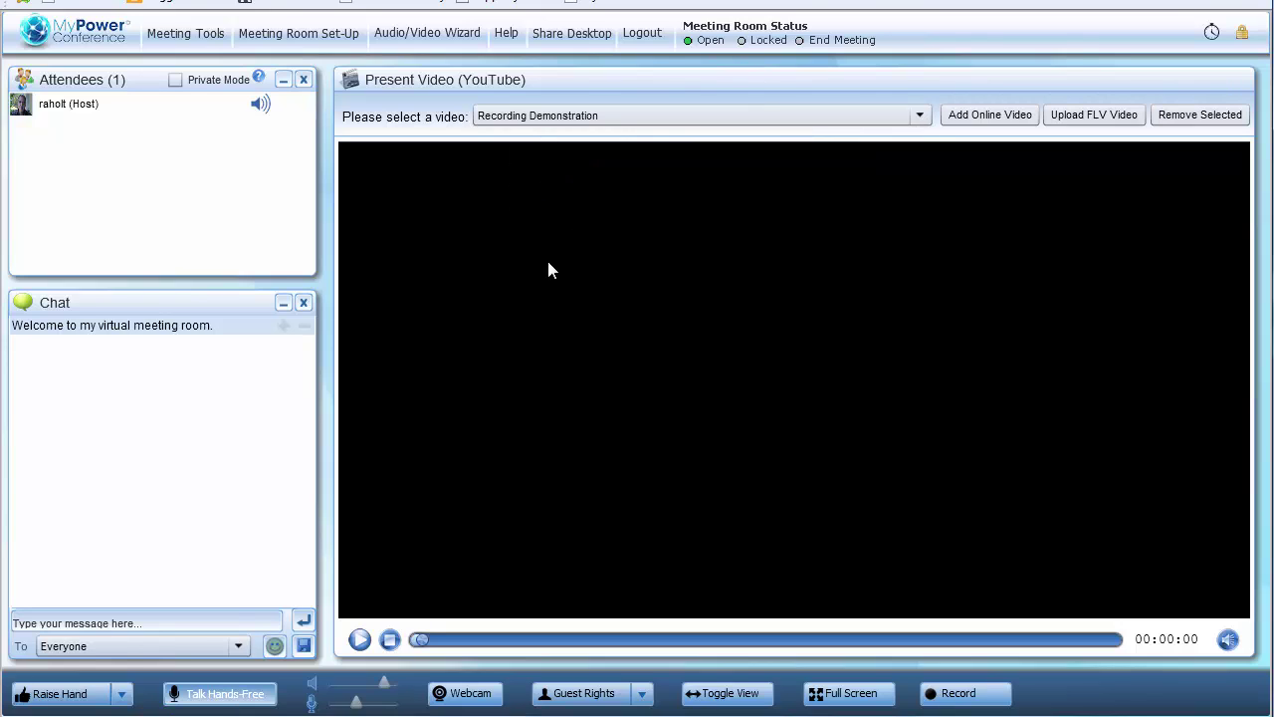
{"action": "left_click", "coordinate": [360, 643]}
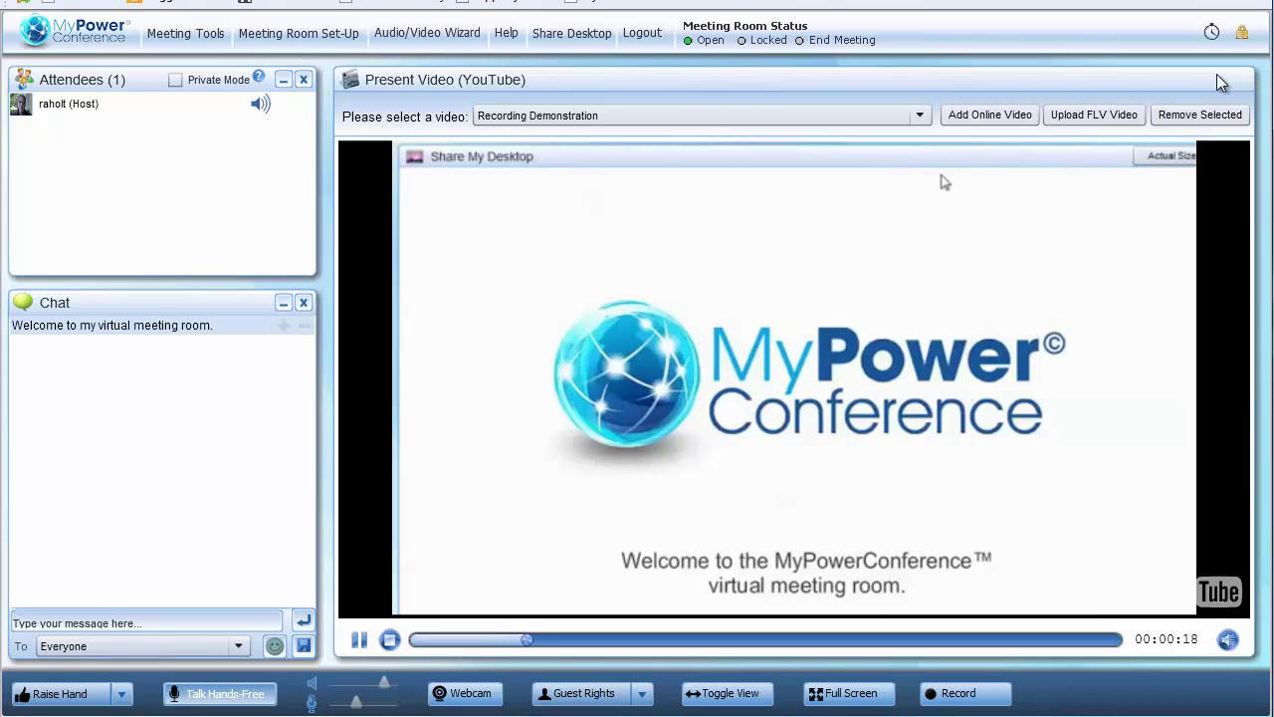
{"action": "left_click", "coordinate": [362, 640]}
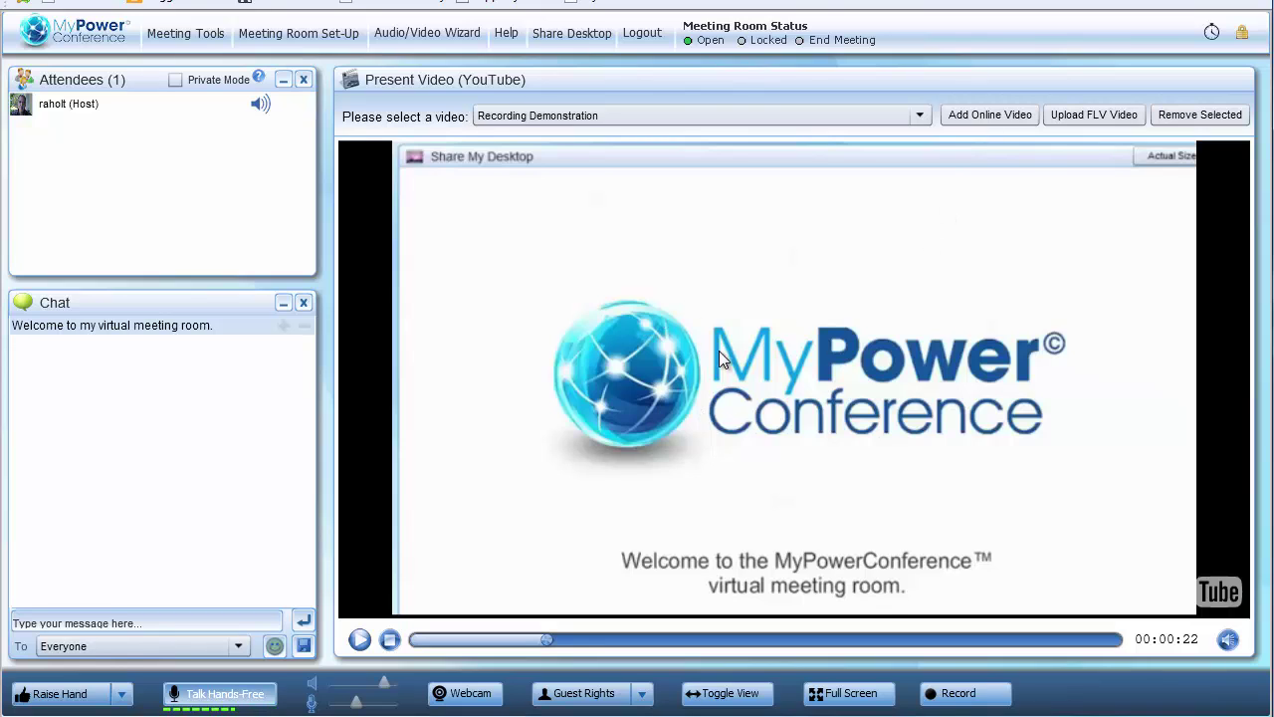
- Seek forward and back to several points in the Recording Demonstration video and resume playback
{"action": "left_click", "coordinate": [574, 639]}
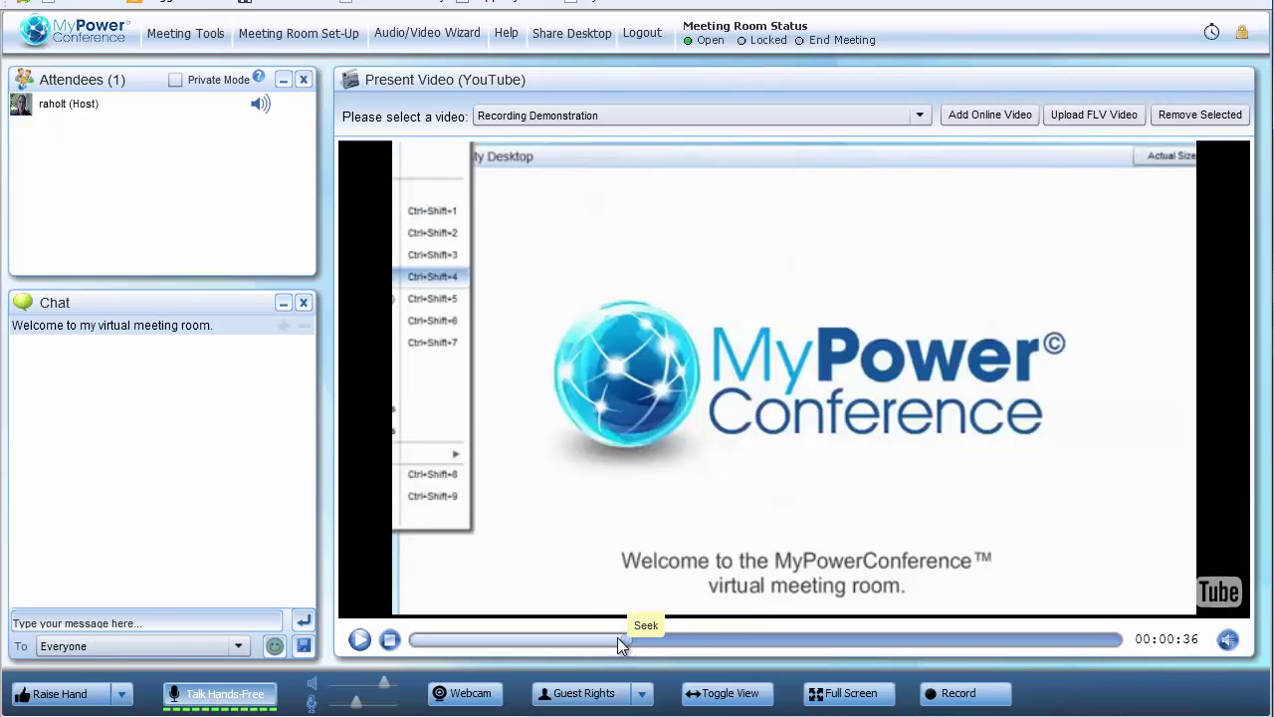
{"action": "left_click", "coordinate": [786, 640]}
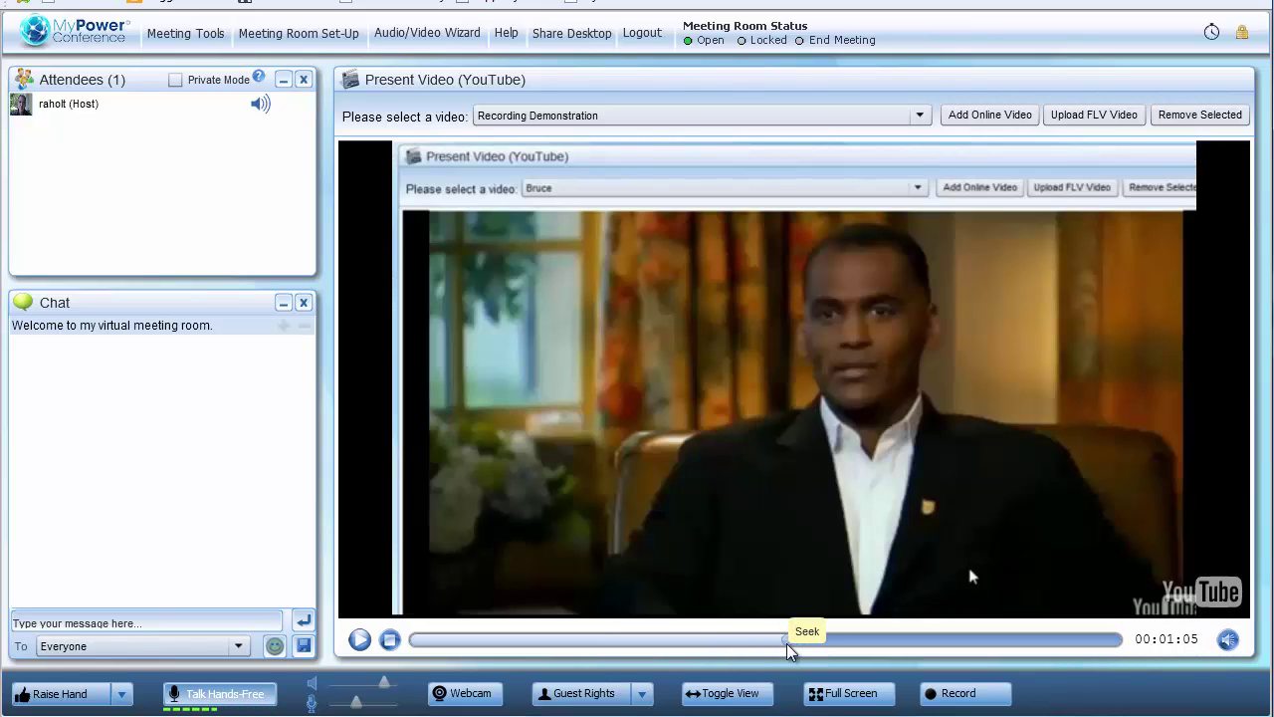
{"action": "left_click", "coordinate": [708, 640]}
{"action": "left_click", "coordinate": [655, 640]}
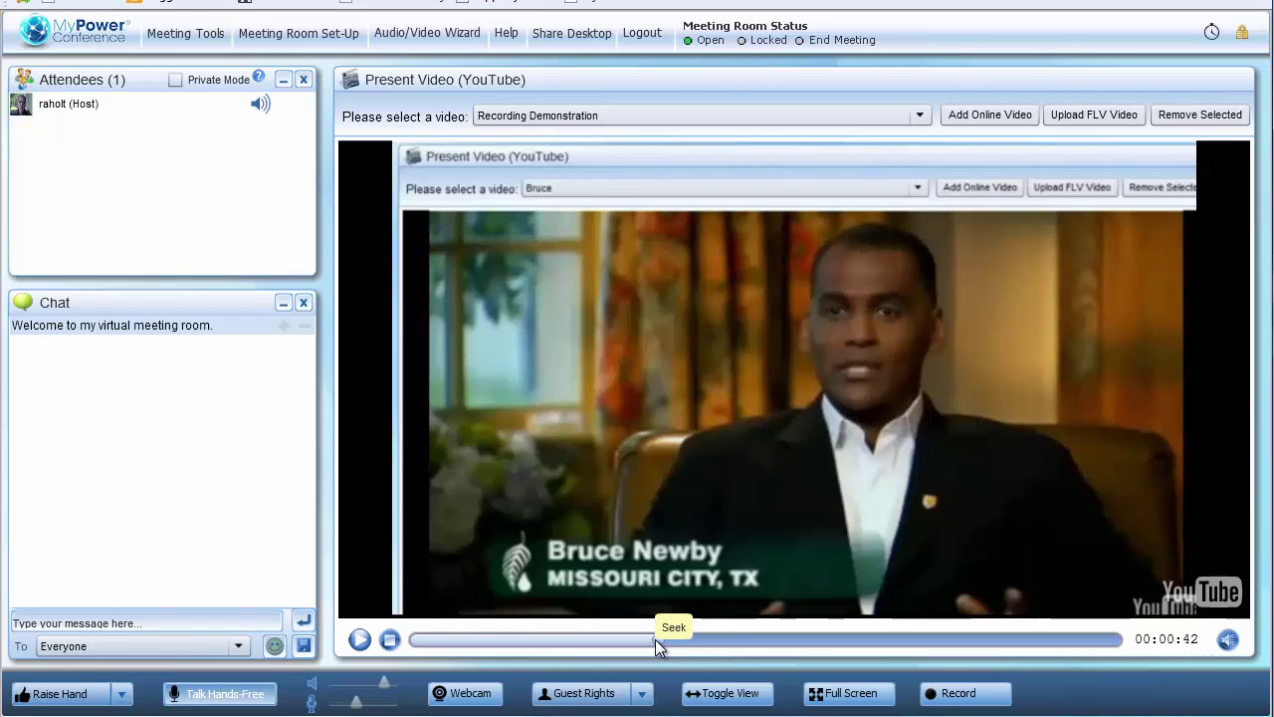
{"action": "left_click", "coordinate": [605, 642]}
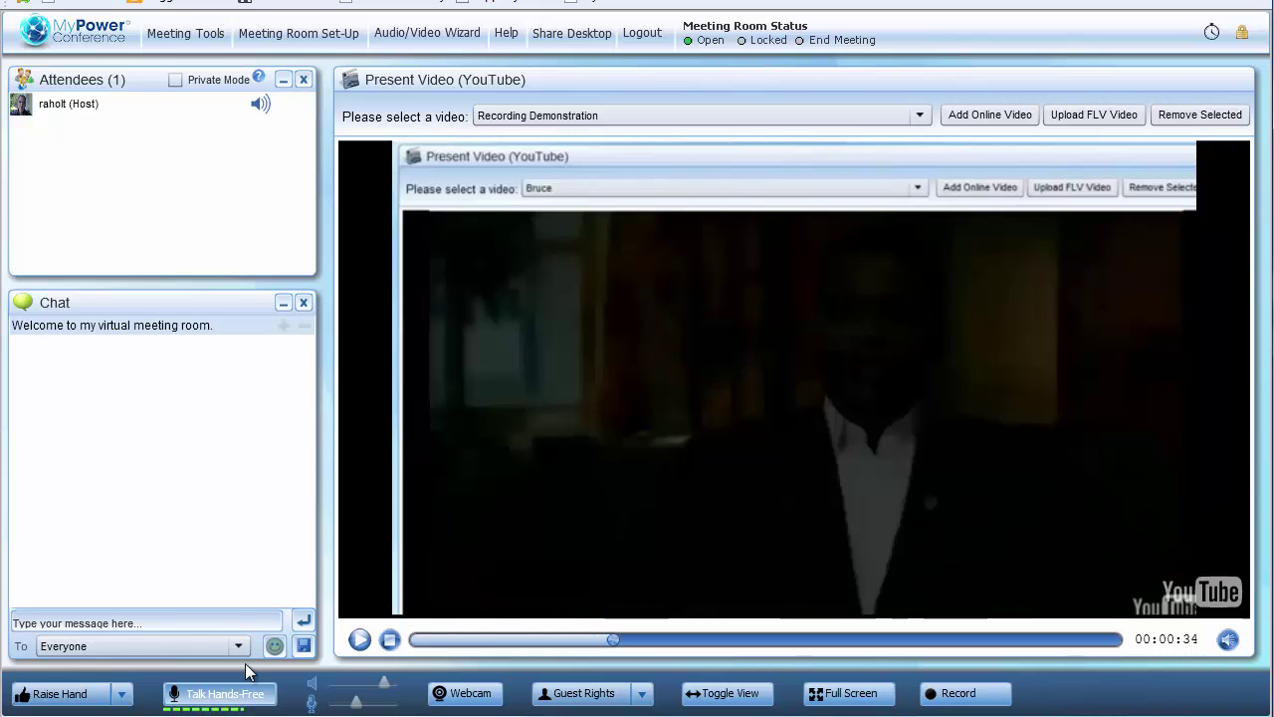
{"action": "left_click", "coordinate": [586, 639]}
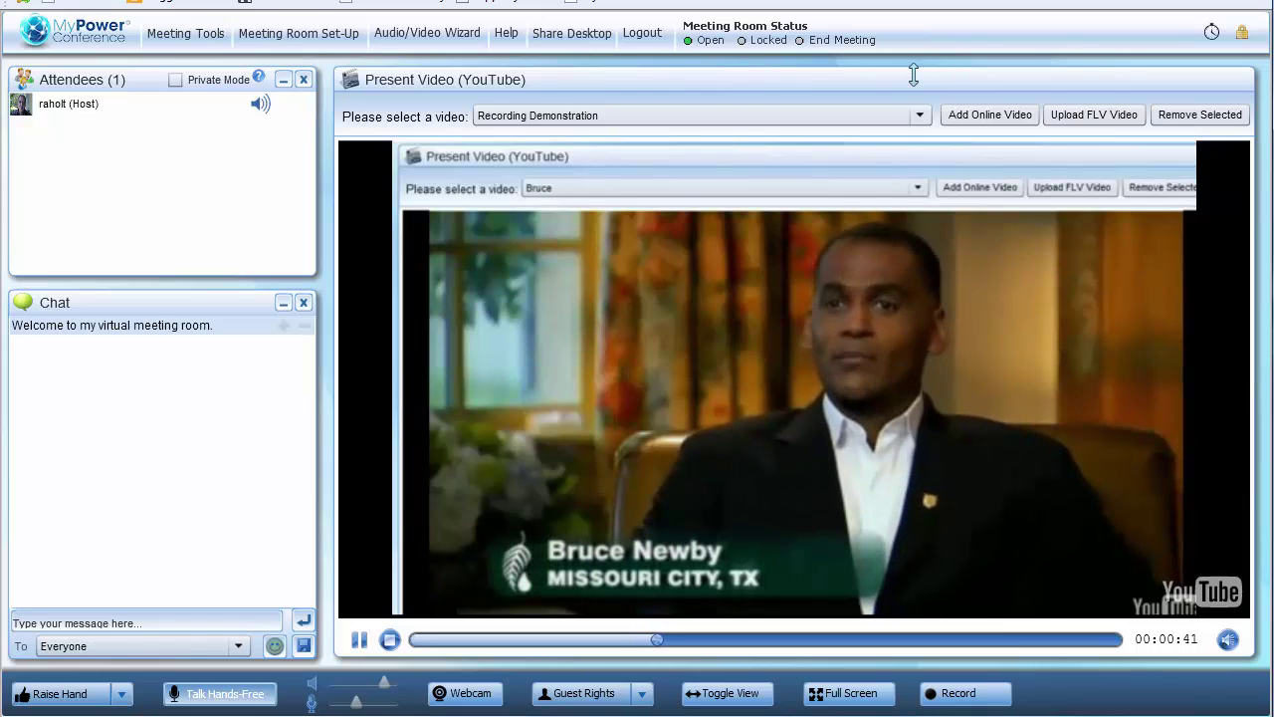
- Stop the Recording Demonstration video and return the meeting room to the Share My Desktop view
{"action": "left_click", "coordinate": [393, 639]}
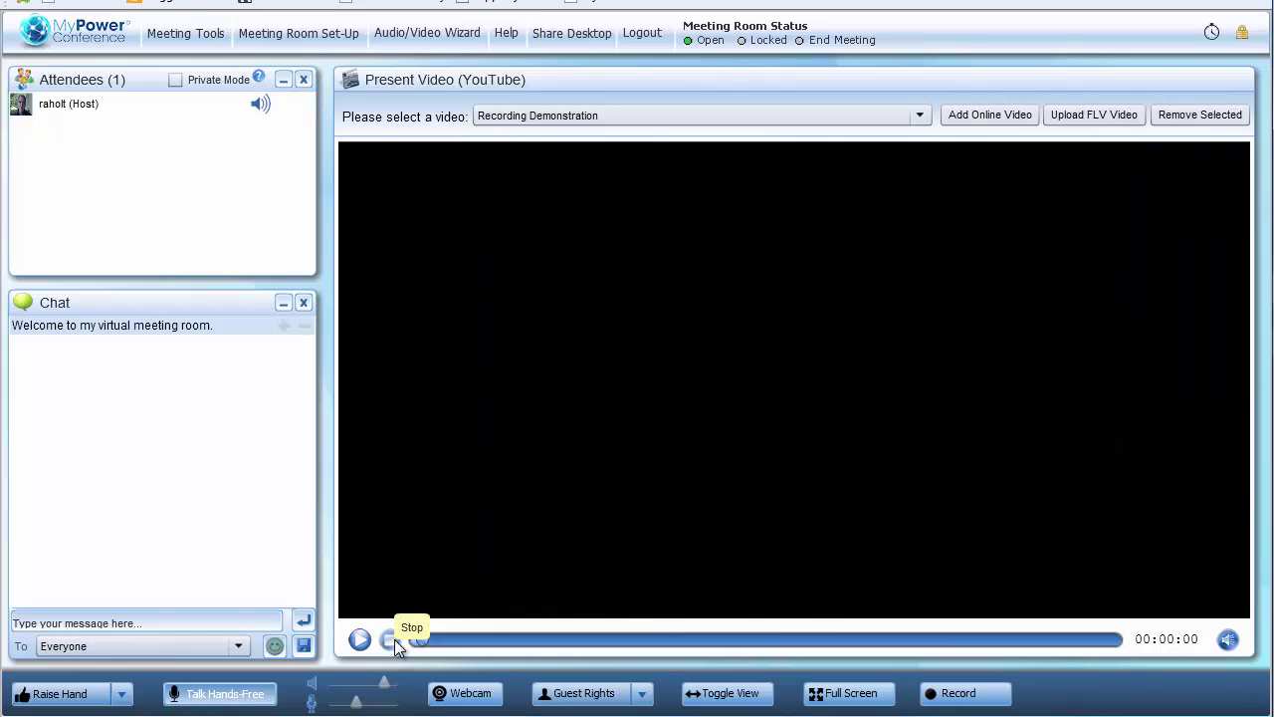
{"action": "left_click", "coordinate": [170, 37]}
{"action": "left_click", "coordinate": [189, 116]}
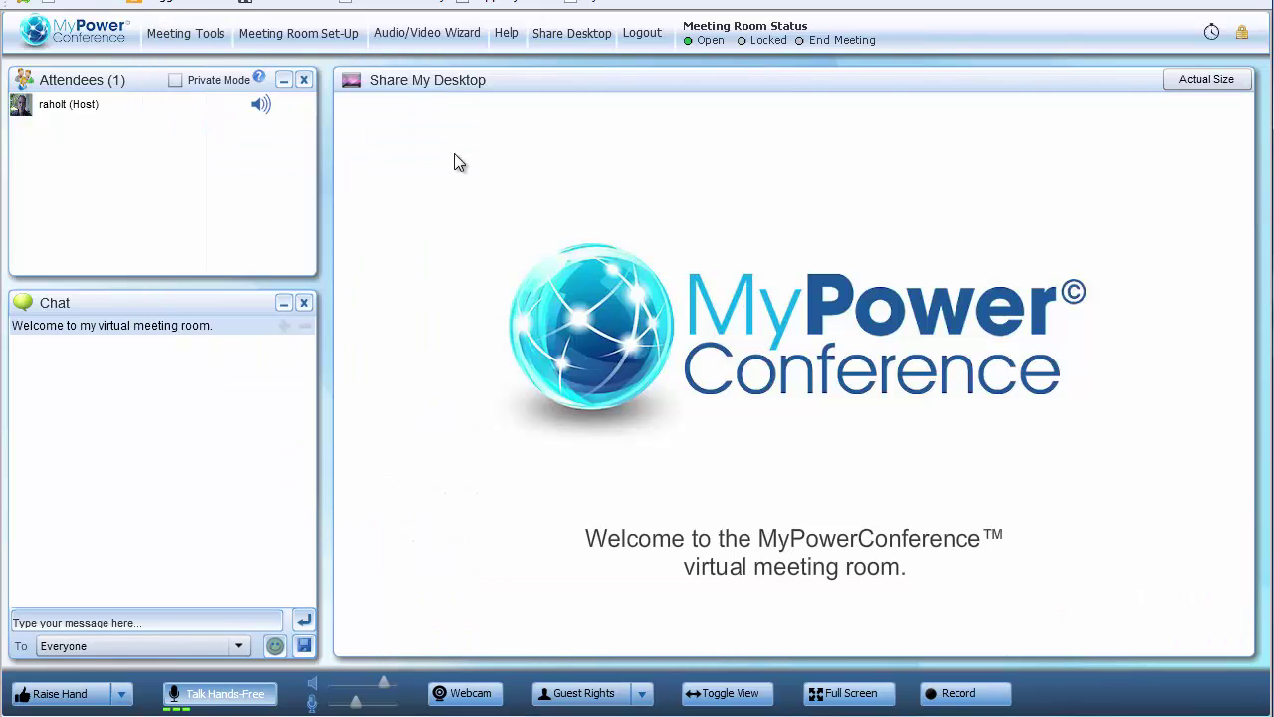